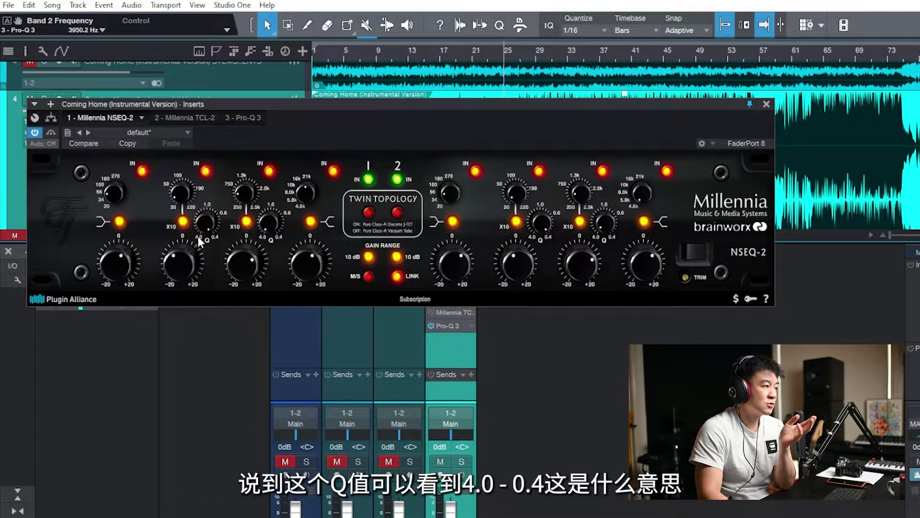
Examine the narrow and wide bell curves in the Pro-Q 3 insert beside the NSEQ-2, then close the Pro-Q 3 window.
click(450, 326)
drag(287, 379, 286, 288)
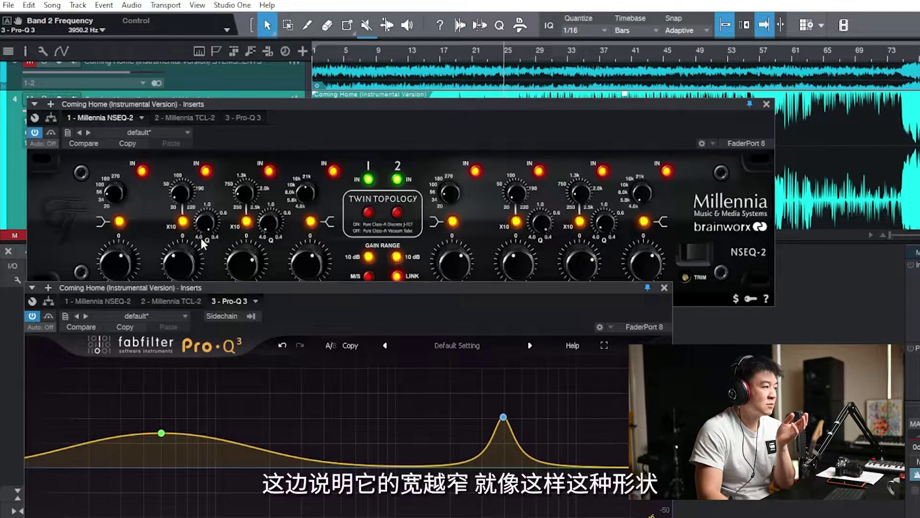
mouse_move(504, 419)
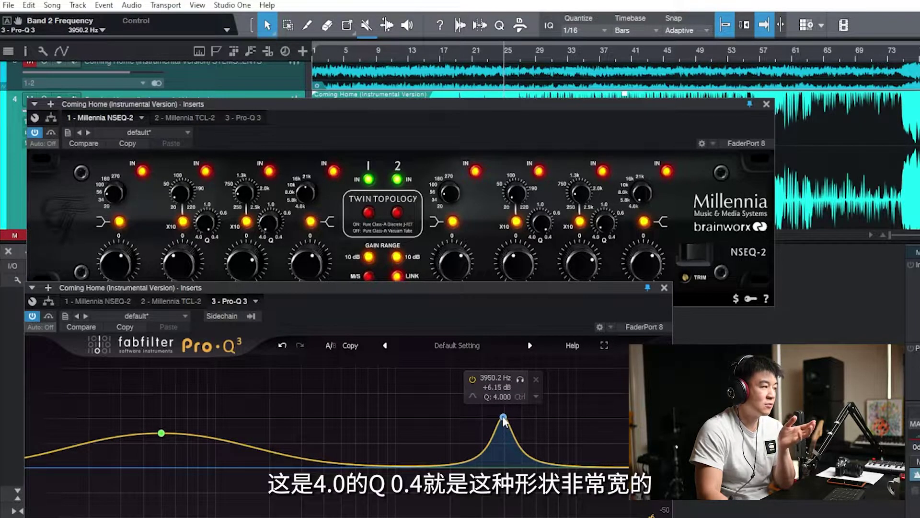
mouse_move(162, 435)
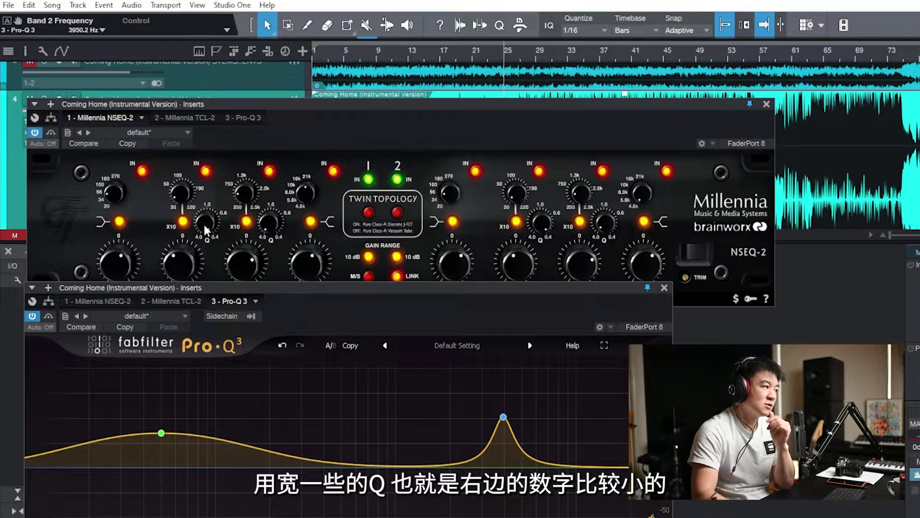
click(665, 287)
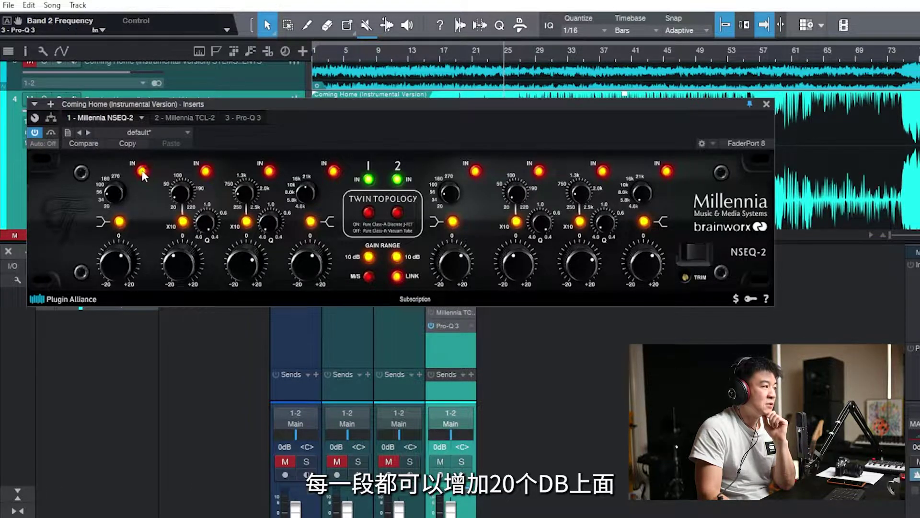
Toggle the NSEQ-2's channel 1 low-mid band out and in, and flip Gain Range 1 between 20 dB and 10 dB, ending on 10 dB.
click(206, 171)
click(206, 171)
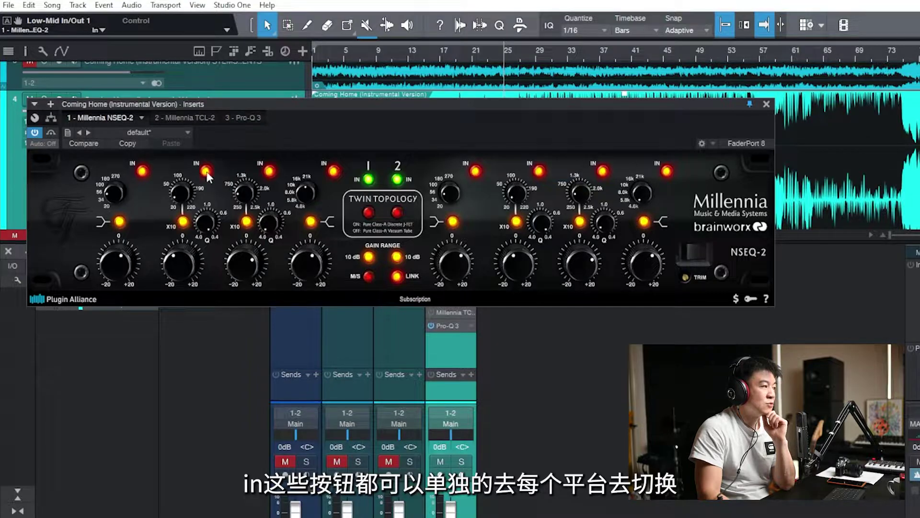
click(367, 258)
click(367, 257)
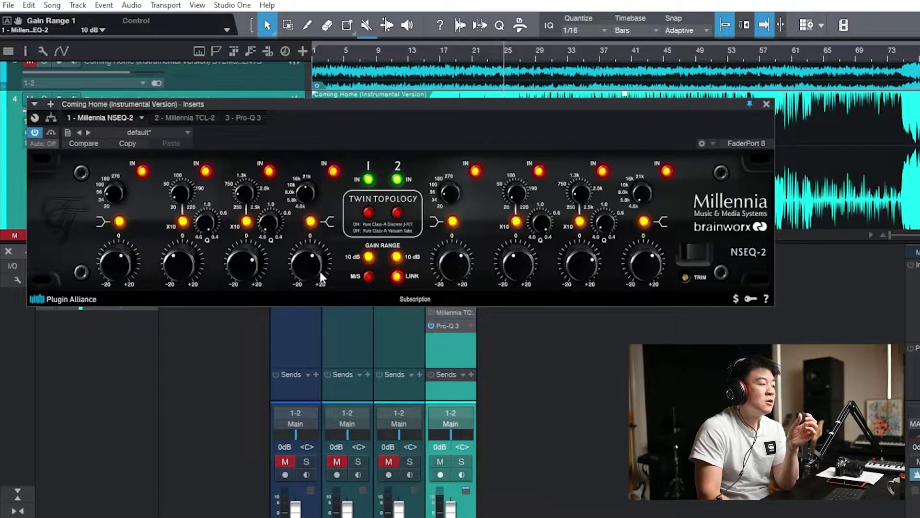
click(362, 258)
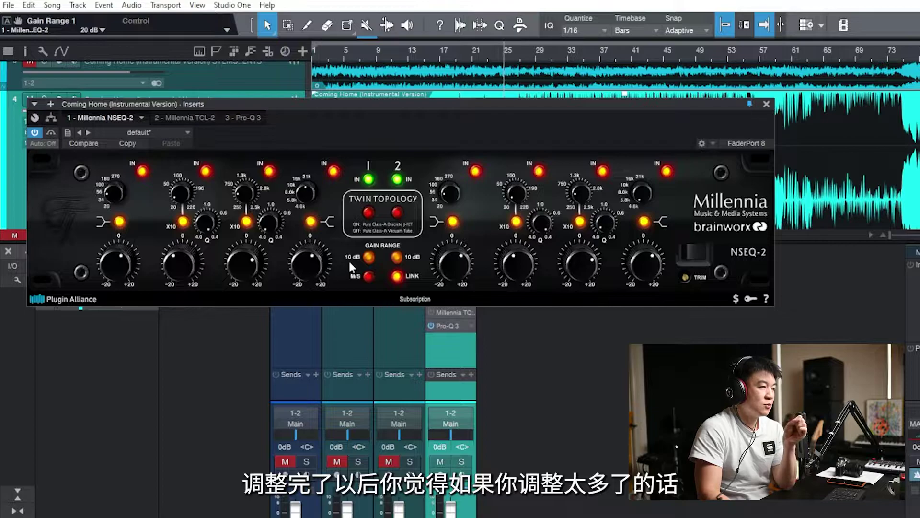
click(365, 260)
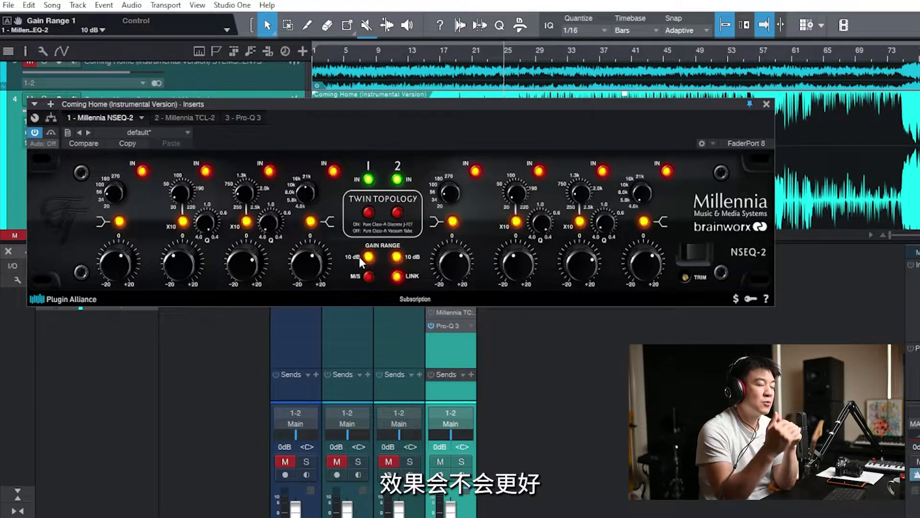
click(368, 259)
click(368, 260)
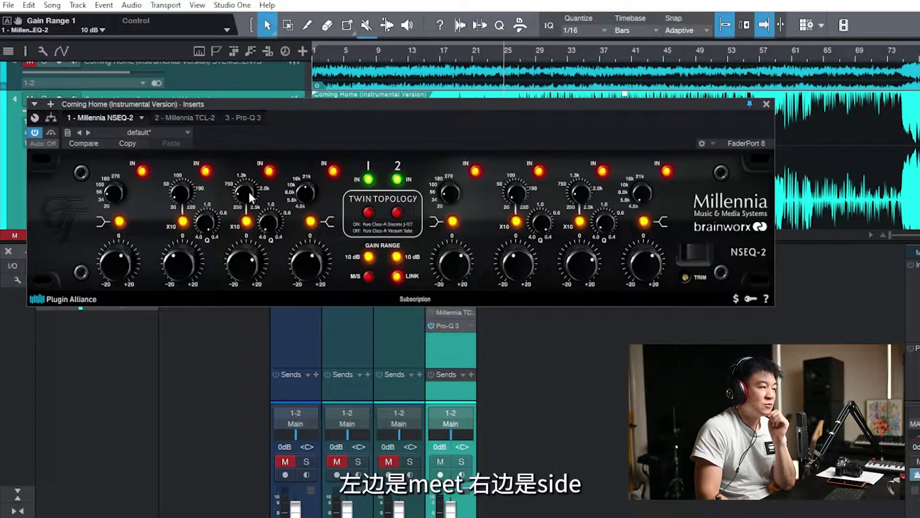
Try the NSEQ-2's M/S switch and its power bypass, leaving the power on and the level trim at 0.0 dB.
click(369, 277)
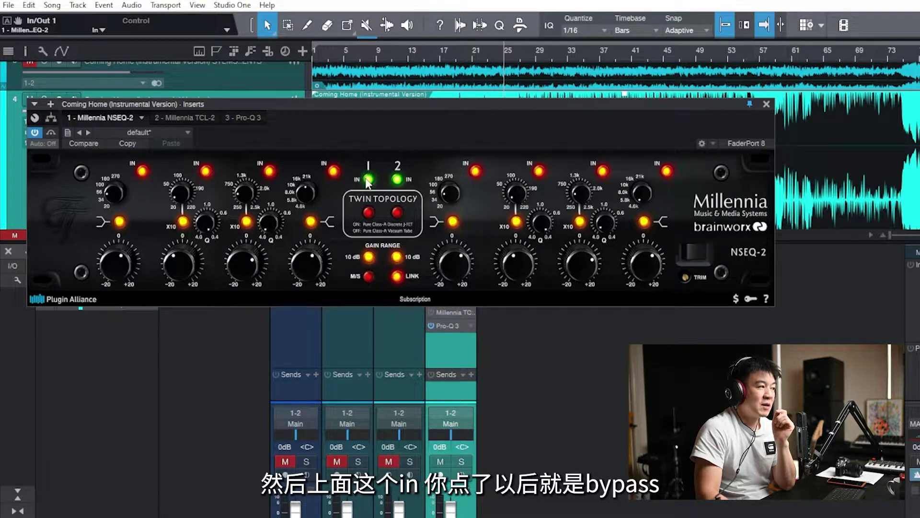
click(688, 254)
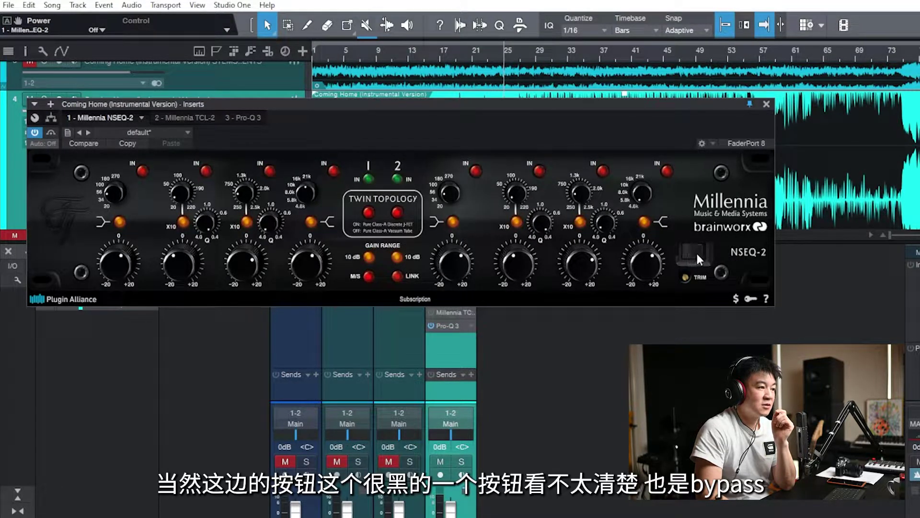
click(697, 254)
click(694, 252)
click(697, 251)
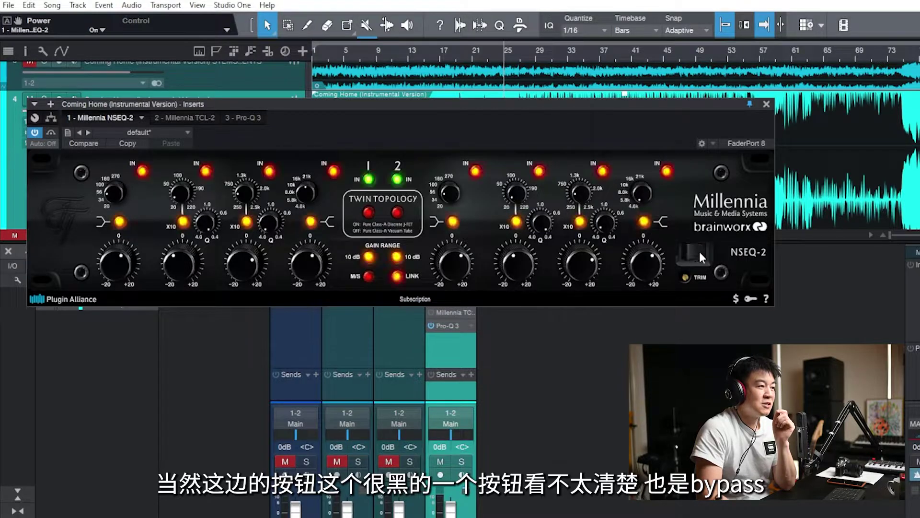
click(686, 277)
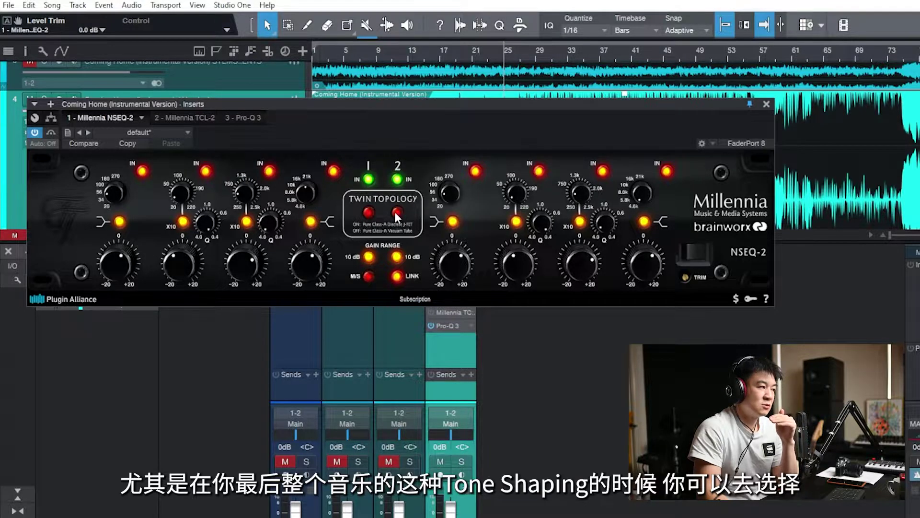
Play the song from around bar 34 and compare the Tube and J-FET settings of Topology 1, ending on J-FET.
click(368, 212)
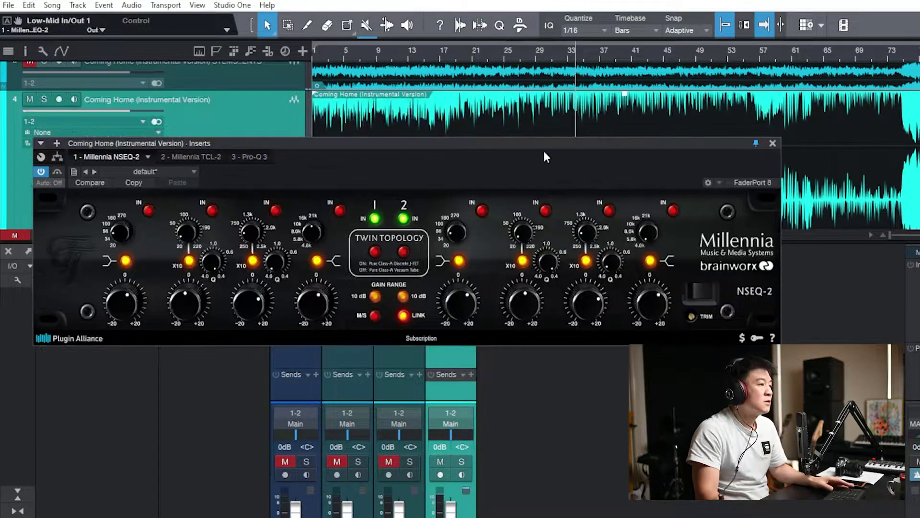
click(583, 54)
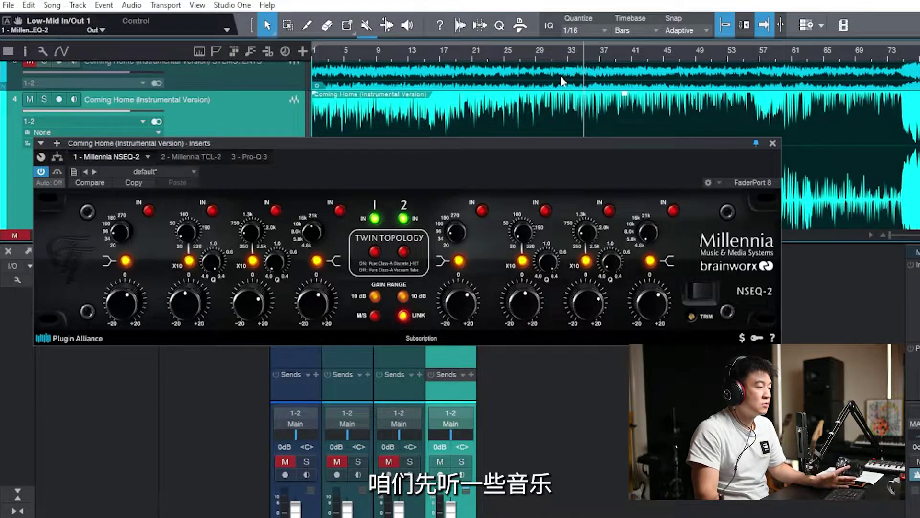
key(space)
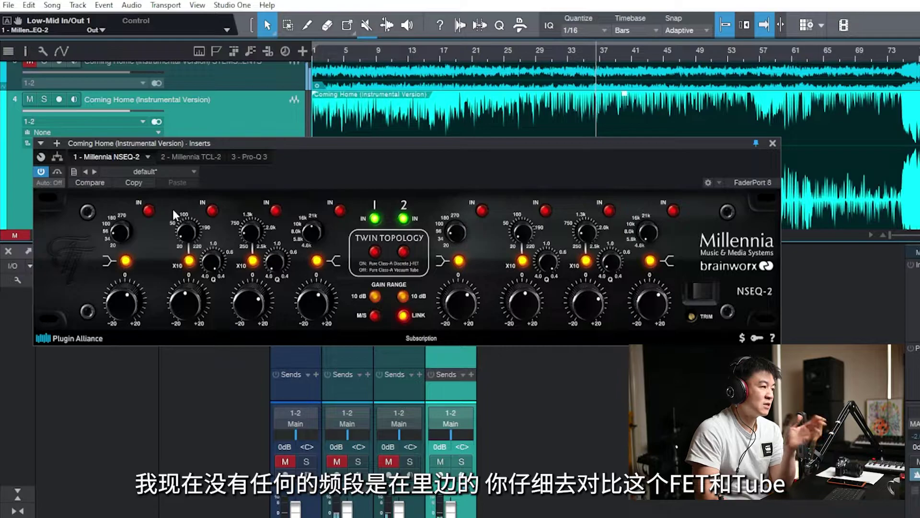
click(374, 254)
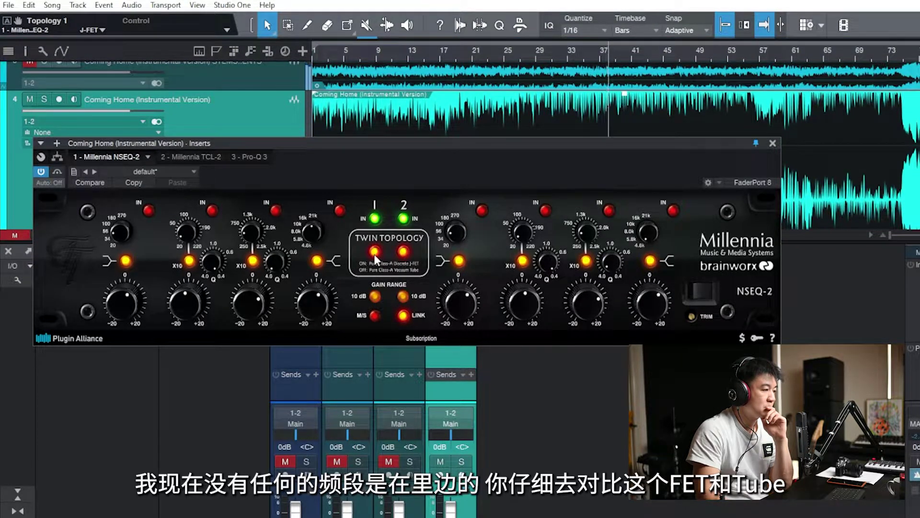
click(374, 254)
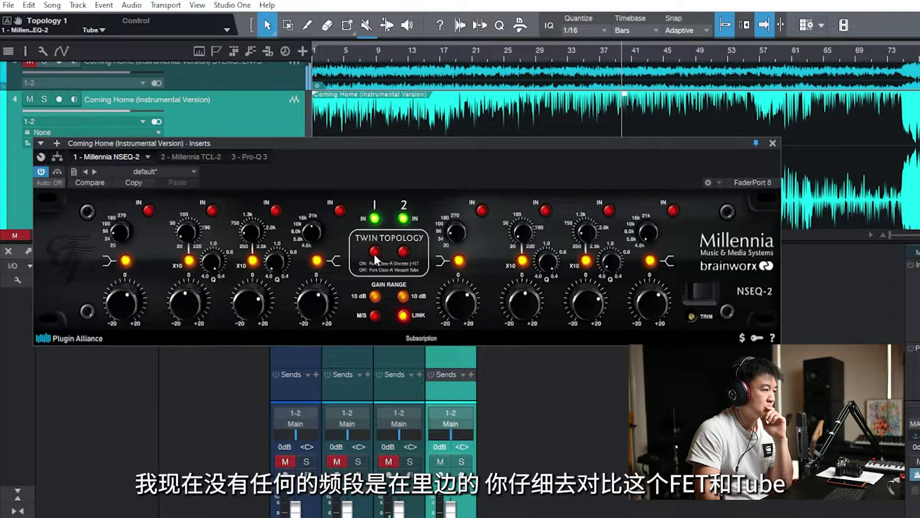
click(375, 252)
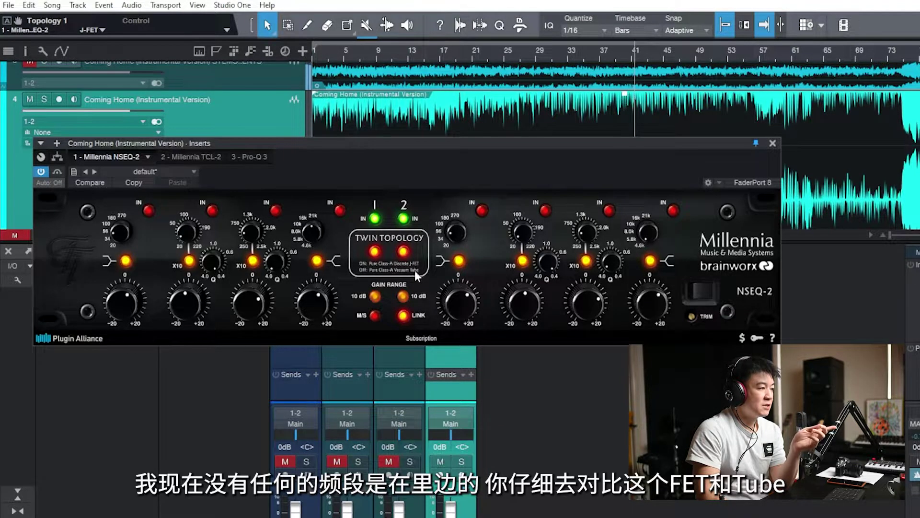
Keep comparing Tube and J-FET during playback with the Topology 2 switch, ending on J-FET.
click(406, 253)
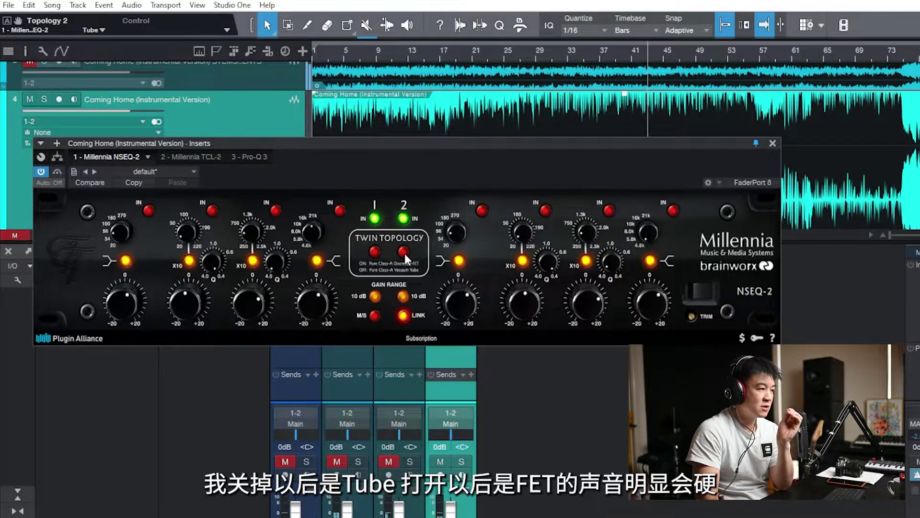
click(405, 253)
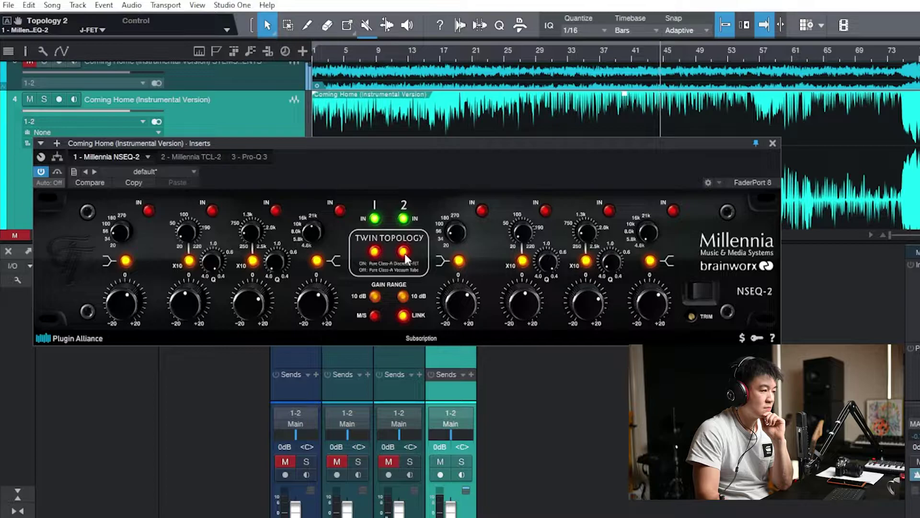
click(405, 253)
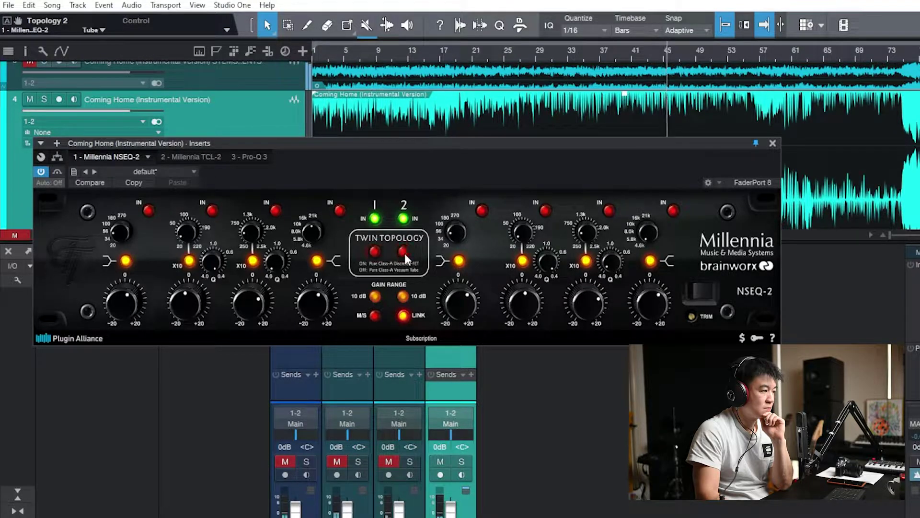
click(405, 253)
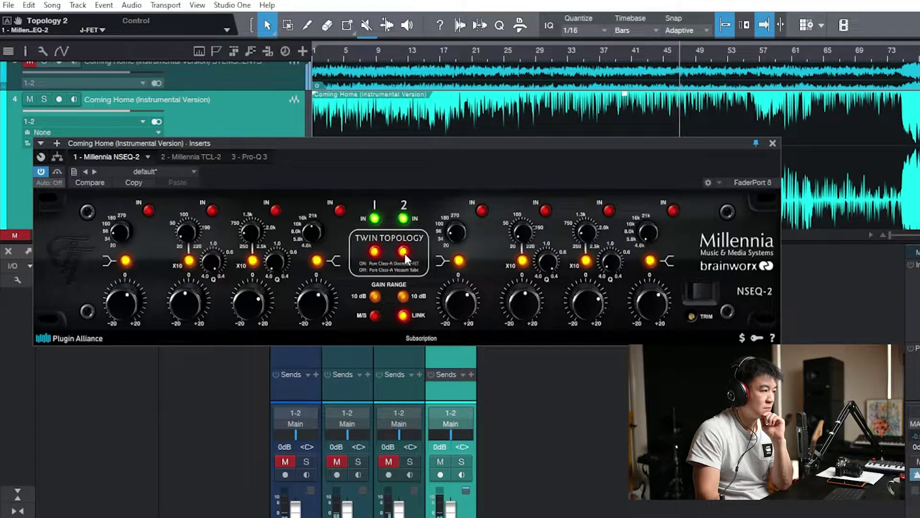
click(405, 253)
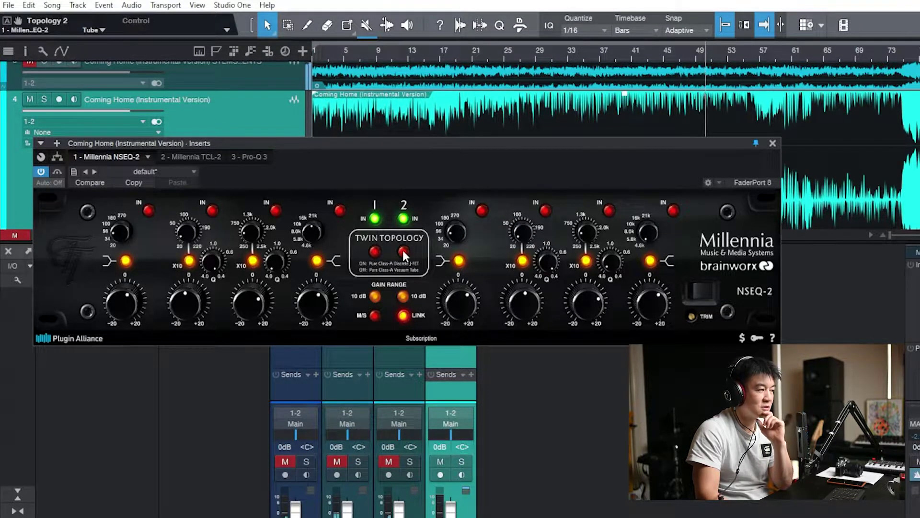
click(403, 251)
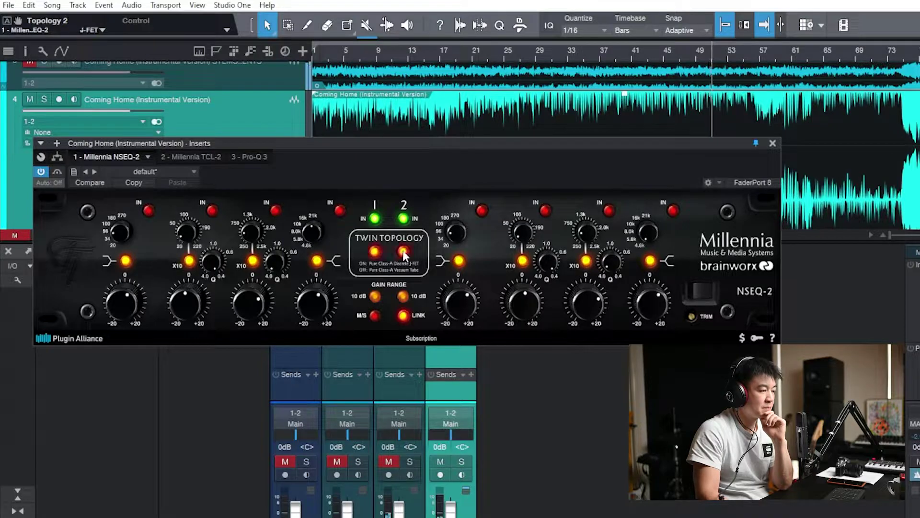
Compare the J-FET sound with the bypassed signal by switching the NSEQ-2's power off and on twice.
click(702, 295)
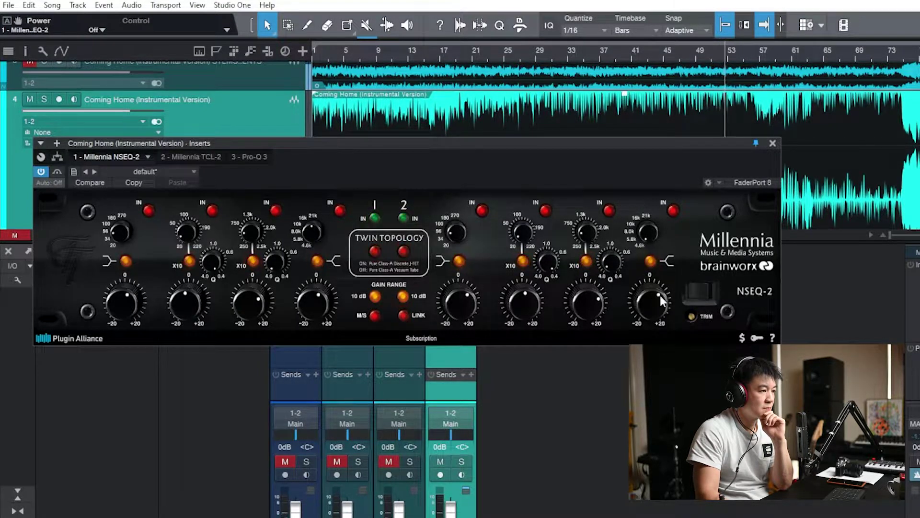
click(696, 294)
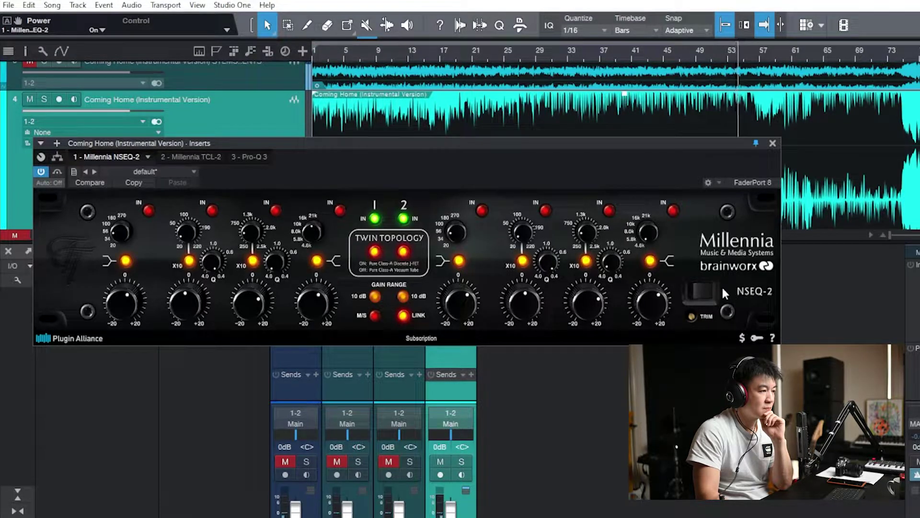
click(696, 291)
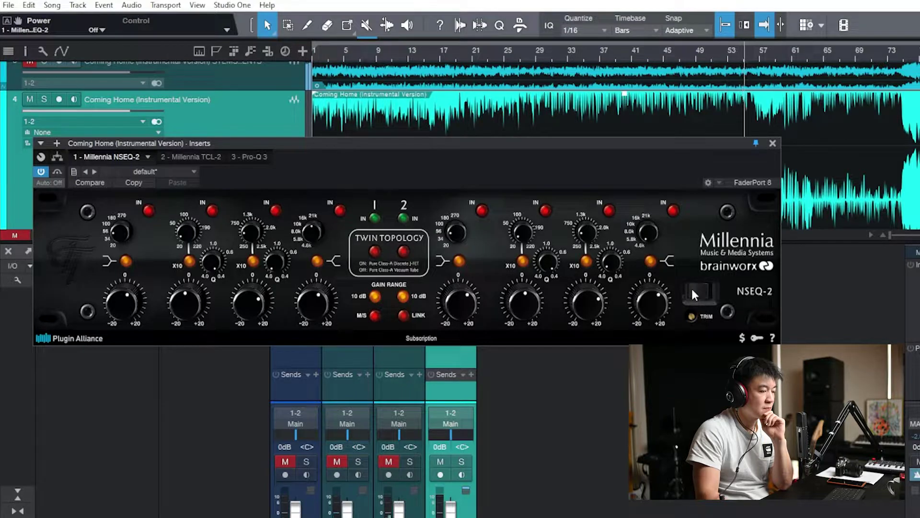
click(695, 292)
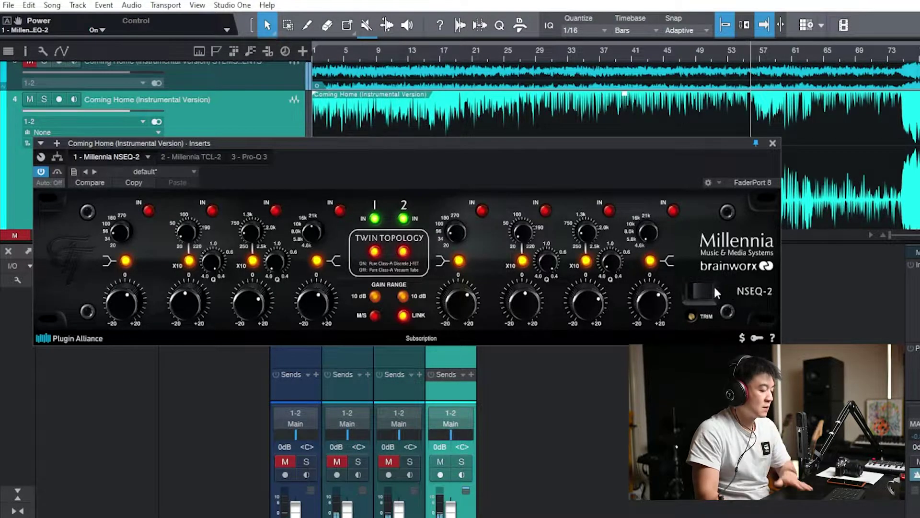
Switch the topology to Tube, replay from around bar 30 and compare it with the signal bypassed by the power switch.
click(410, 251)
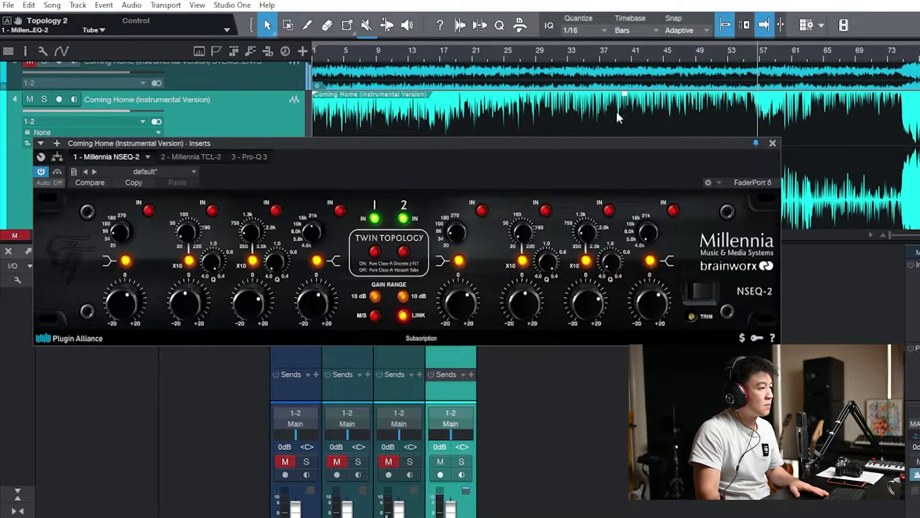
click(547, 59)
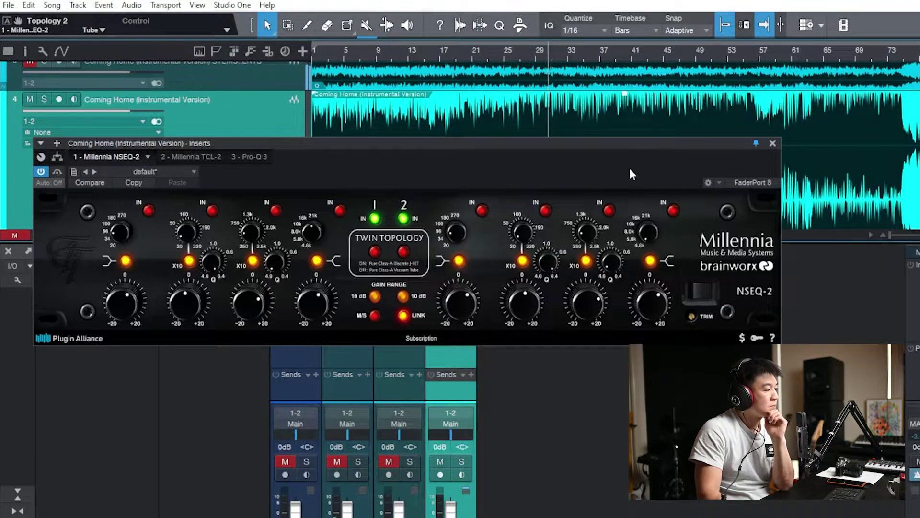
click(701, 290)
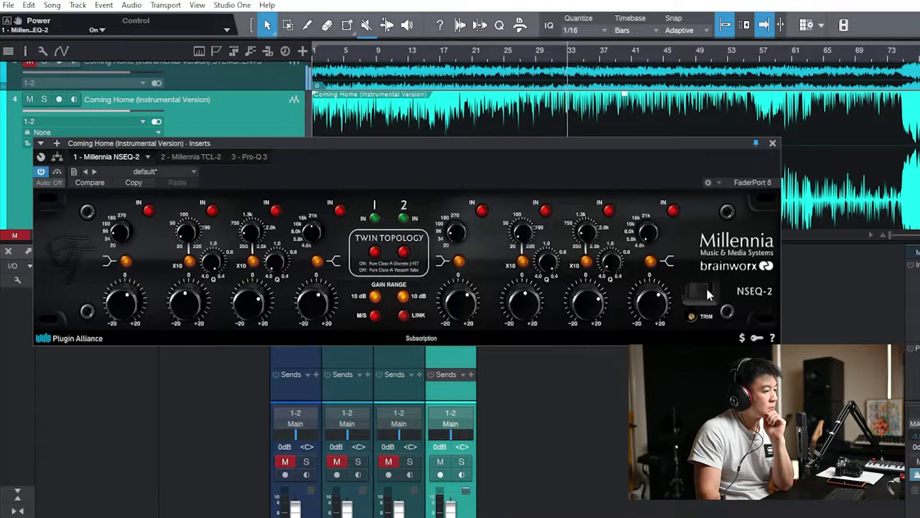
click(699, 288)
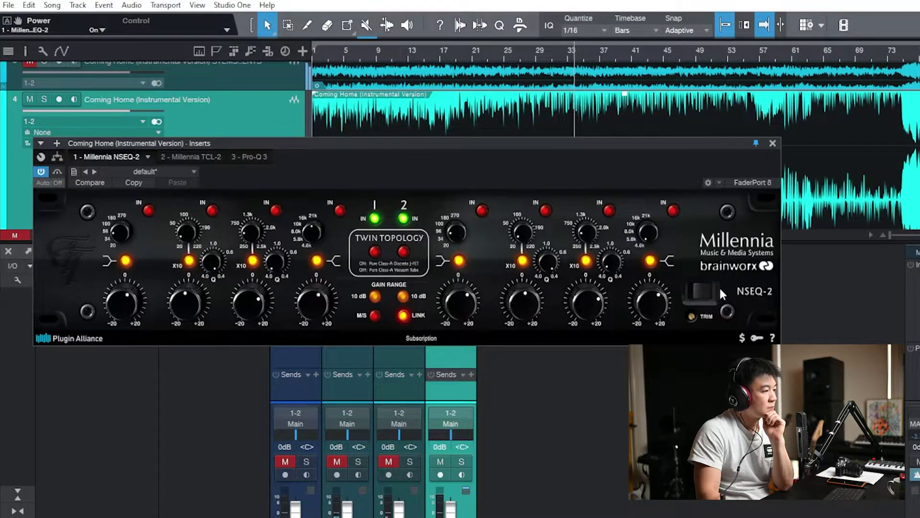
Set the NSEQ-2's topology to J-FET and reposition the playhead slightly before the middle of the song.
click(406, 250)
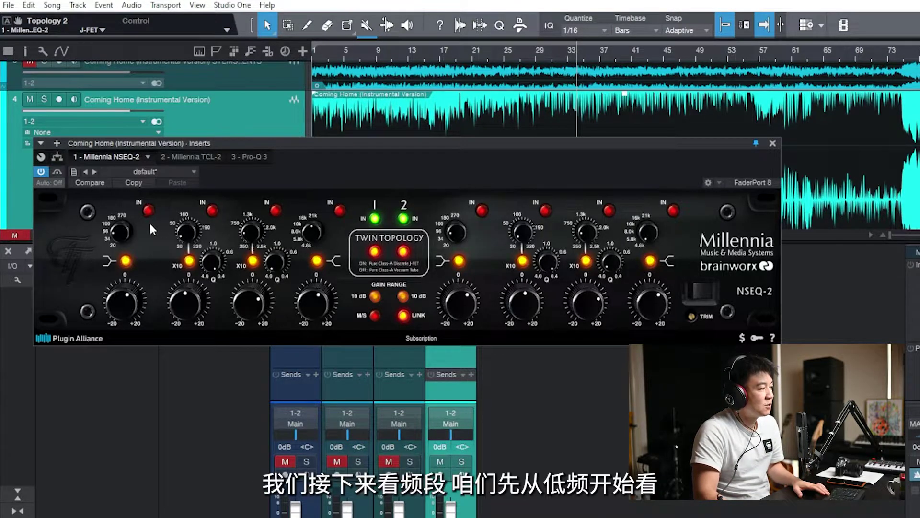
click(590, 58)
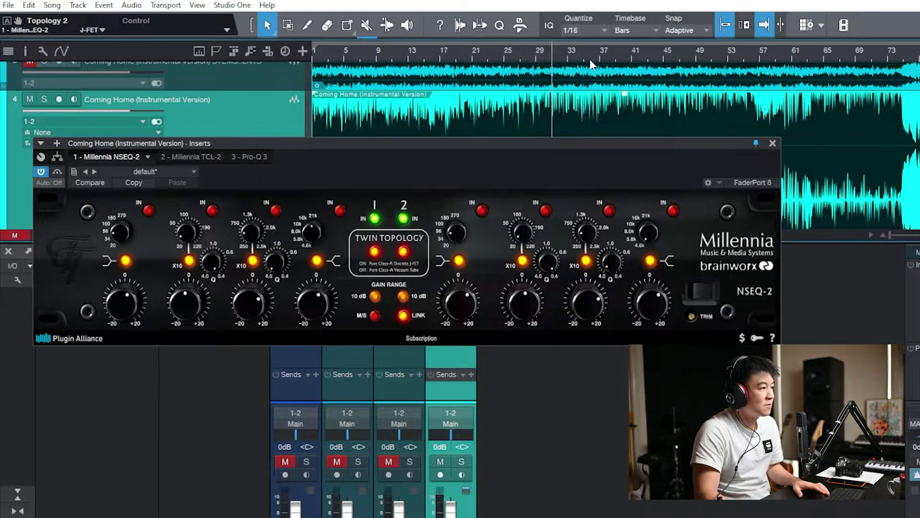
Engage the low band, boost its gain, and compare the result by switching the band out and back in.
click(149, 213)
drag(124, 293, 120, 253)
drag(126, 286, 127, 276)
click(148, 210)
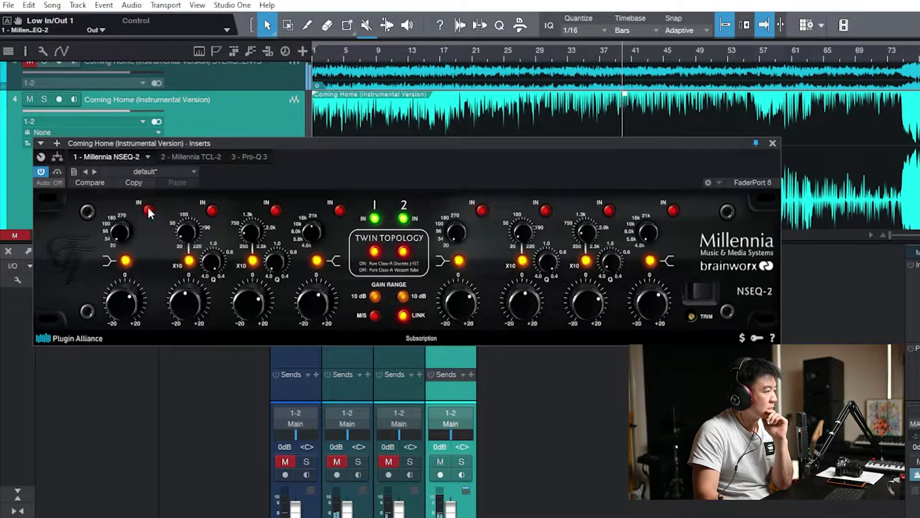
click(148, 210)
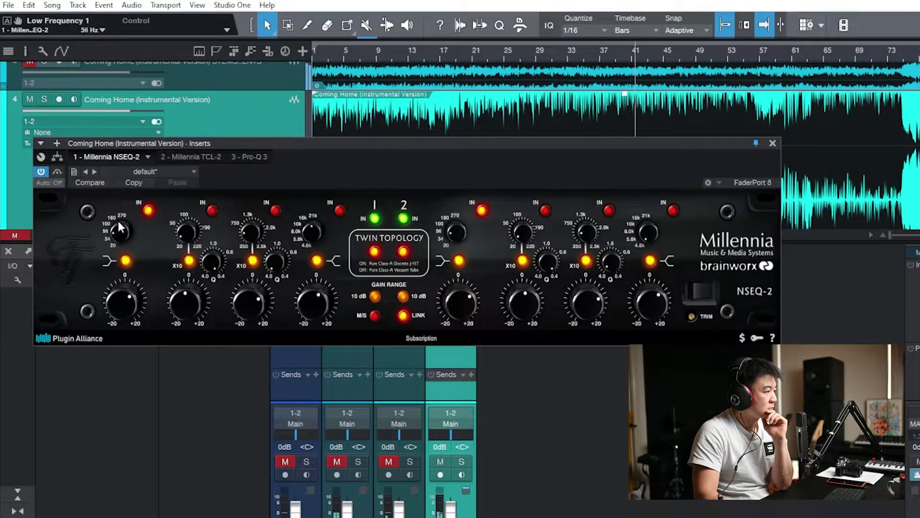
Set the low band's gain to +4.0 and compare the song with the band switched out and in.
mouse_move(116, 287)
mouse_down()
mouse_move(120, 312)
mouse_move(117, 300)
mouse_up()
click(148, 210)
click(148, 210)
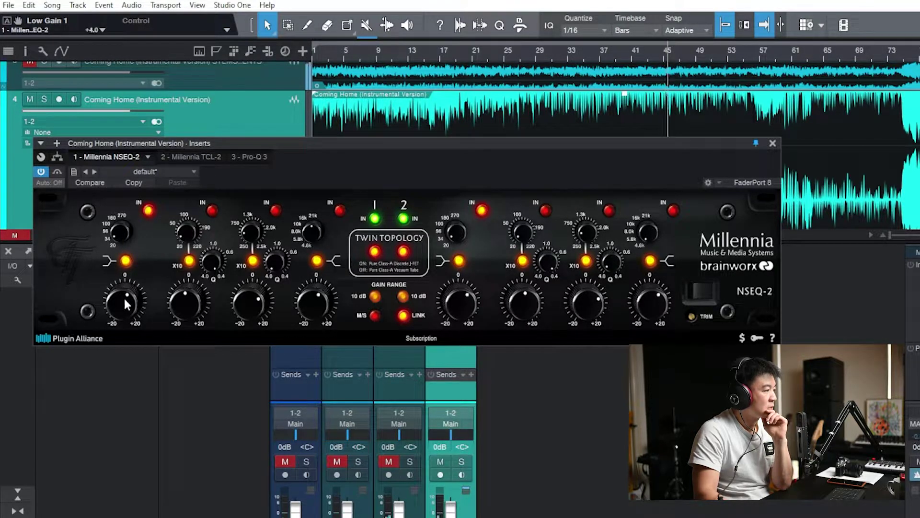
drag(127, 303, 131, 298)
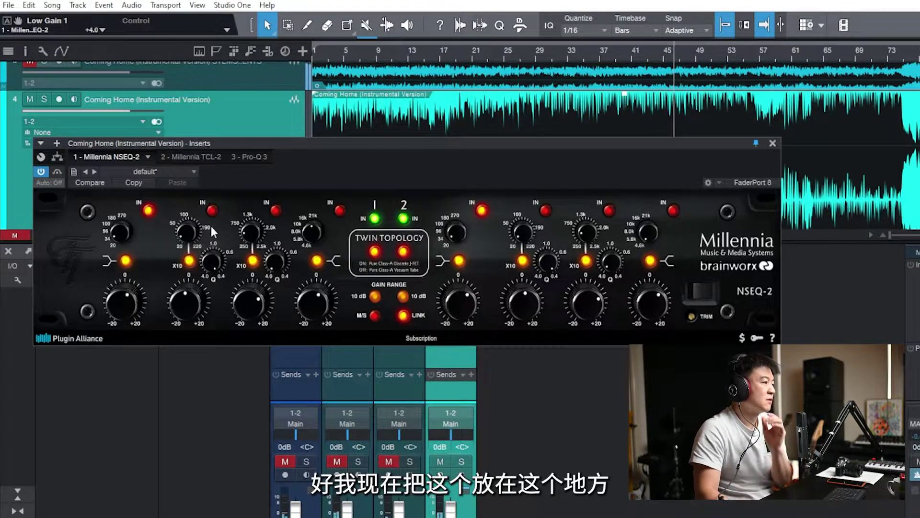
Engage the low-mid band, set its frequency to 220 Hz and cut its gain to -20.0.
click(212, 210)
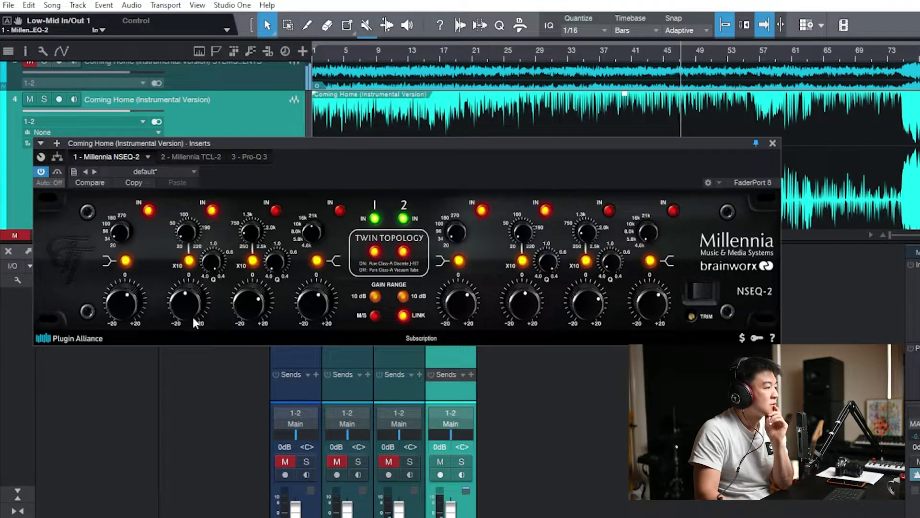
drag(188, 220, 207, 139)
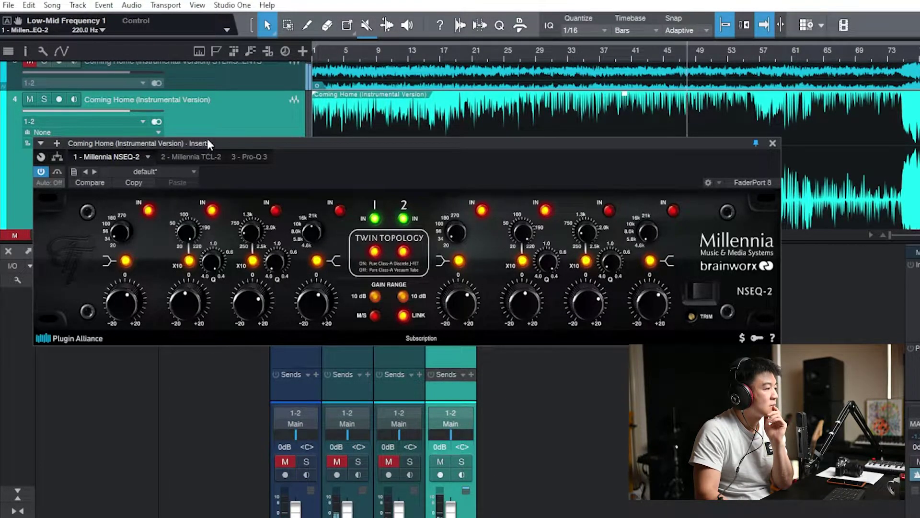
drag(186, 302, 191, 392)
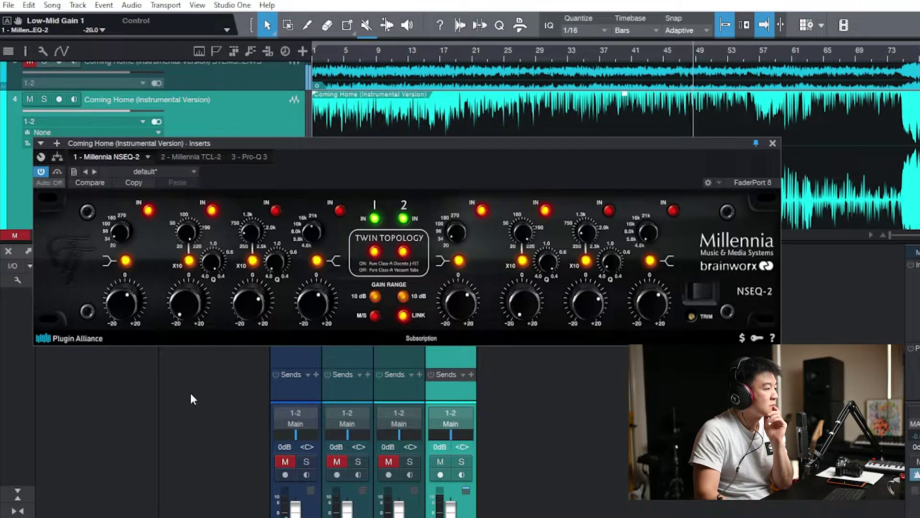
Turn off the low-mid band's X10 multiplier and set its gain to -12.0.
click(190, 263)
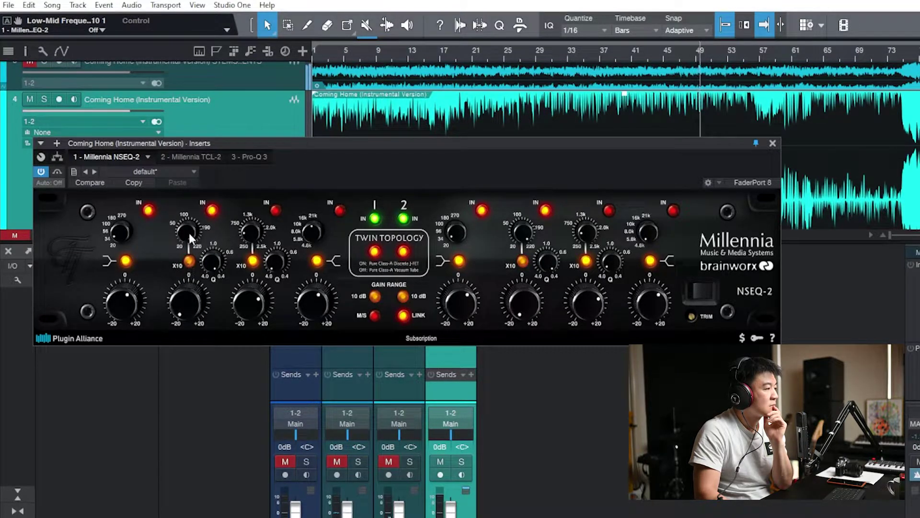
drag(186, 296, 195, 278)
drag(194, 318, 195, 326)
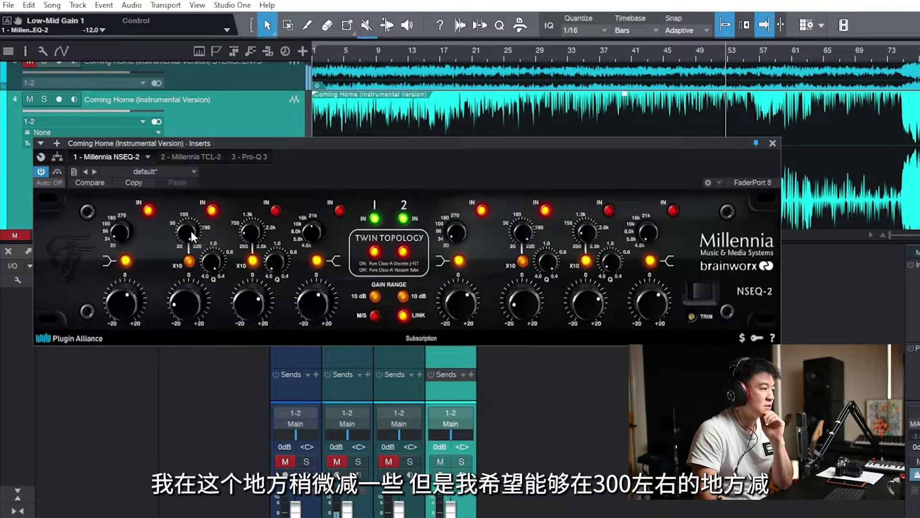
Set the low-mid band's frequency to 23.4 Hz with the X10 multiplier on, and its gain to -2.0.
drag(186, 235, 191, 263)
click(190, 262)
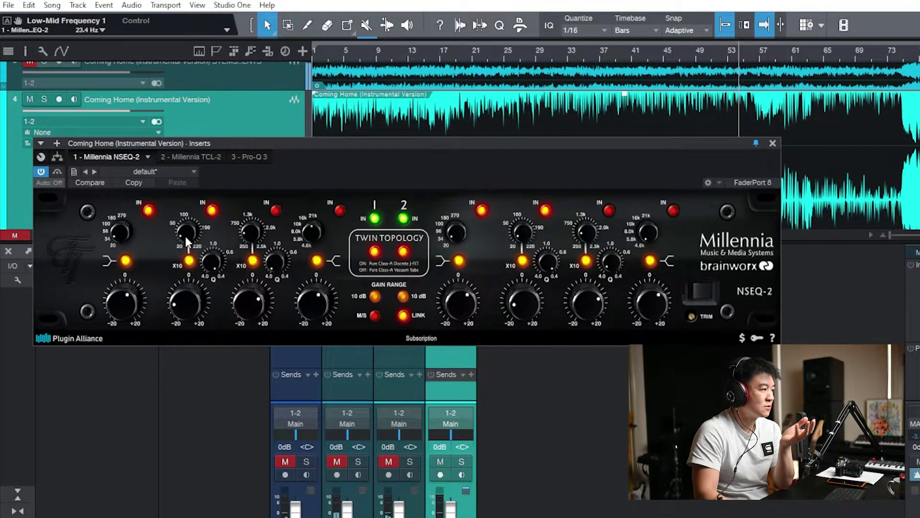
drag(185, 295, 185, 278)
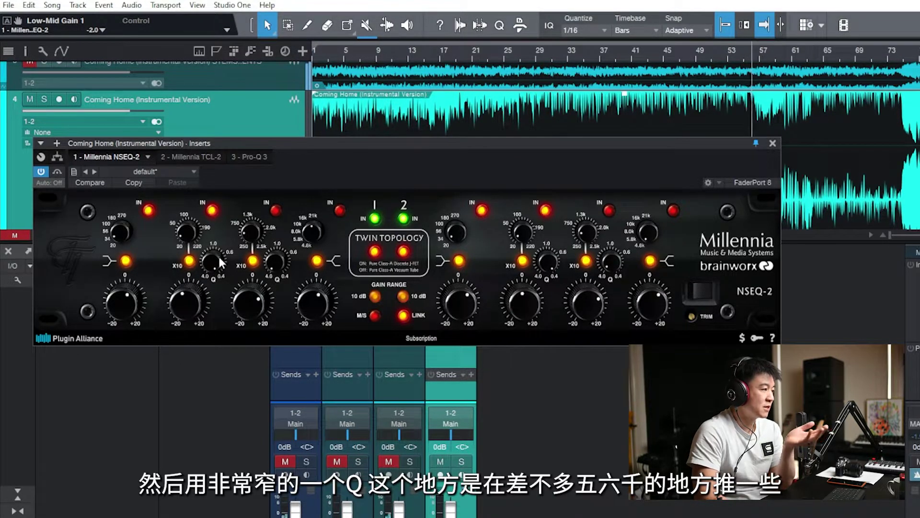
Engage the high-mid band with +6.0 gain, playing from around bar 40, and compare it with the equalizer switched out.
click(276, 212)
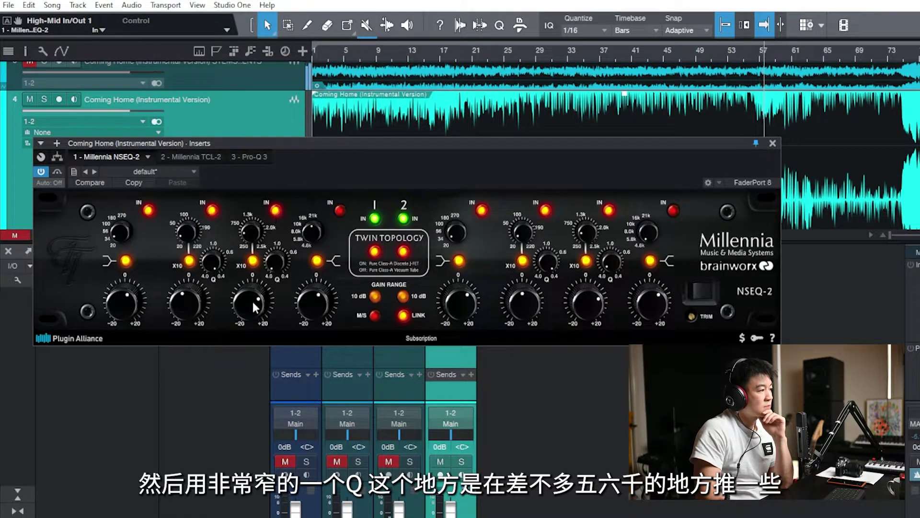
click(618, 58)
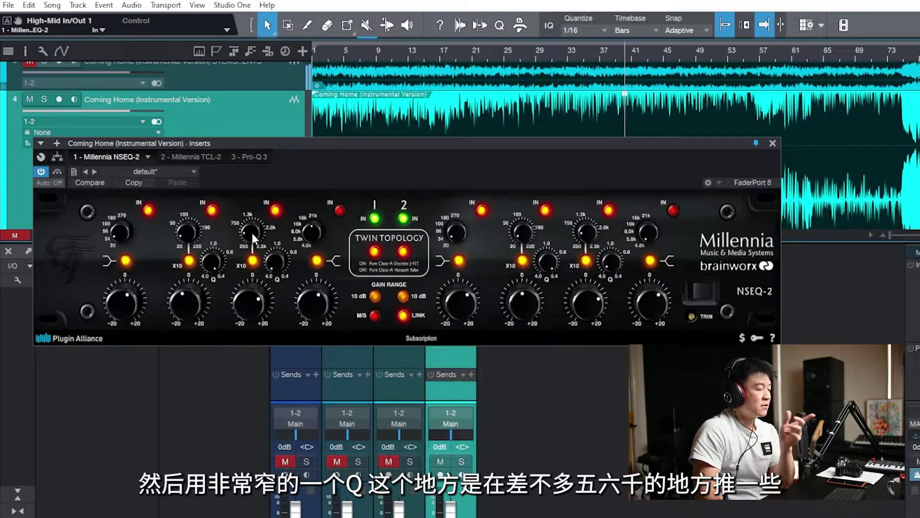
mouse_move(253, 302)
mouse_down()
mouse_move(254, 326)
mouse_move(255, 295)
mouse_move(255, 309)
mouse_up()
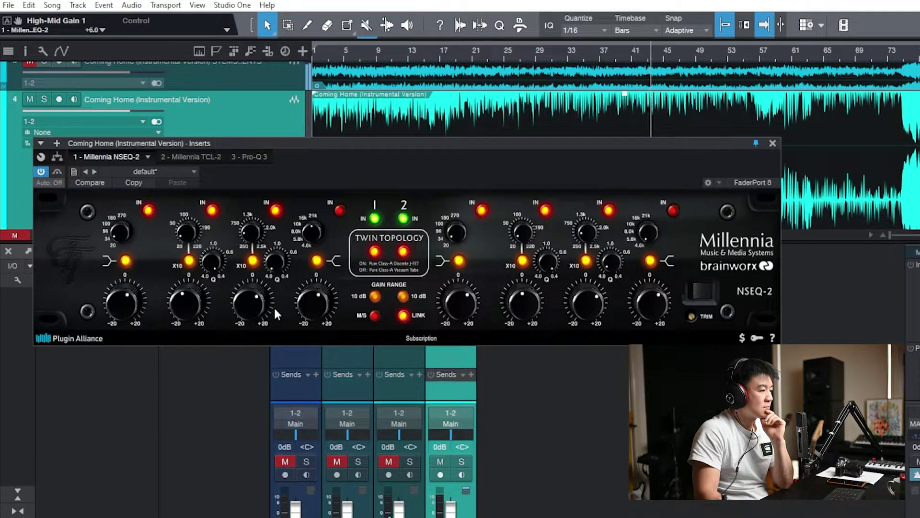
click(374, 219)
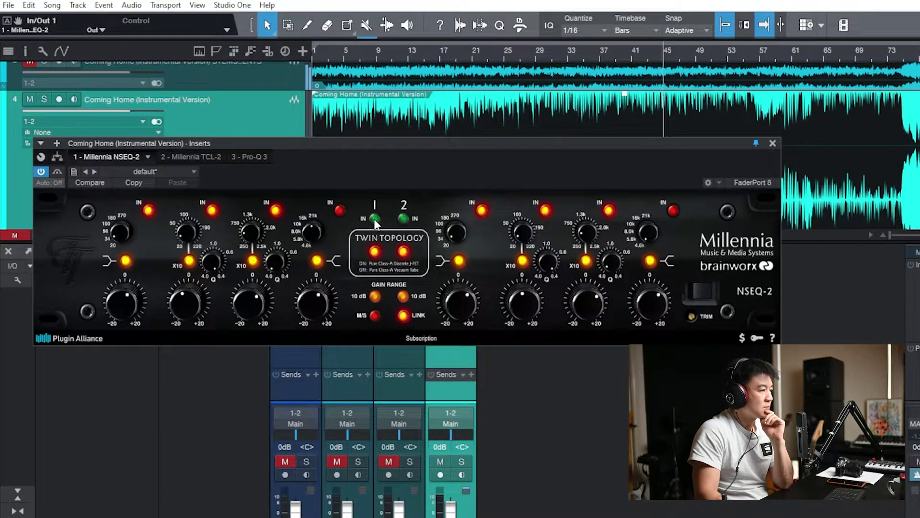
click(374, 218)
Engage the high band, set its gain to +8.0, and compare the result with the equalizer switched out.
click(339, 211)
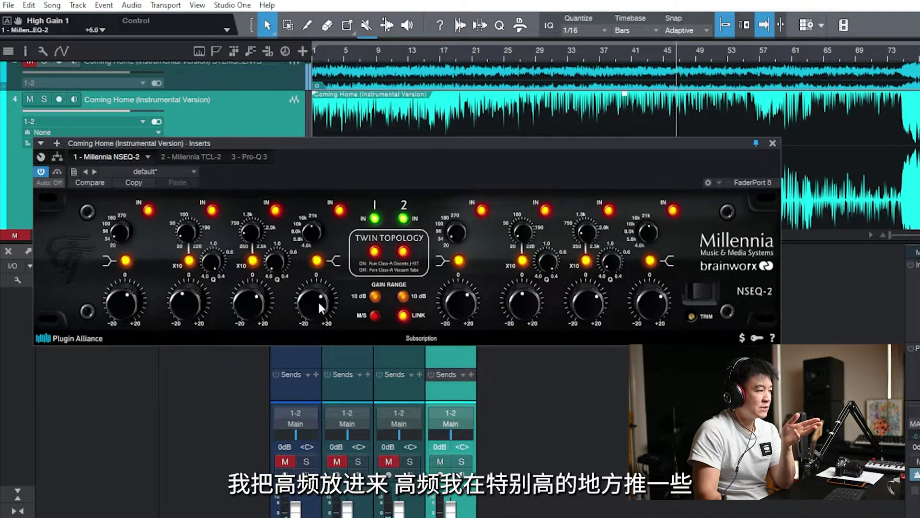
drag(319, 303, 320, 294)
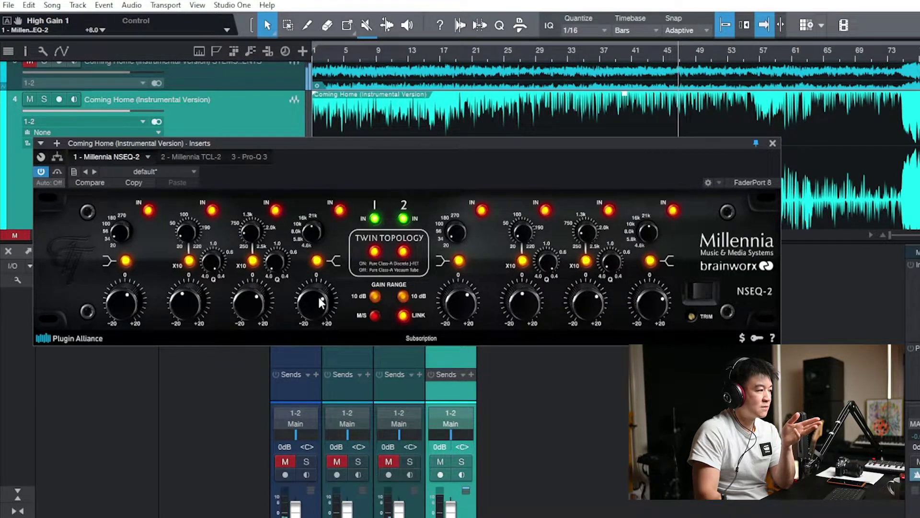
click(373, 219)
click(372, 221)
Switch the topology to Tube, replay from around bar 29, and compare with the equalizer switched out and in twice.
click(374, 251)
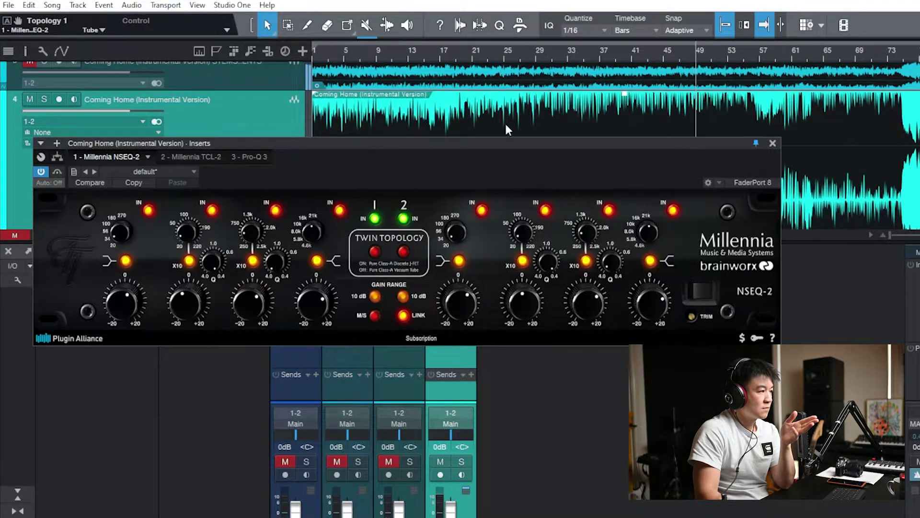
click(536, 52)
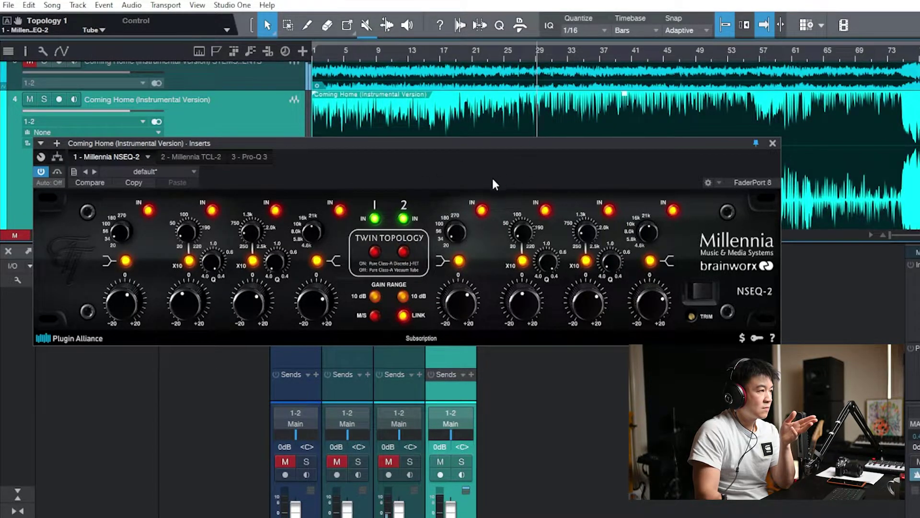
click(375, 219)
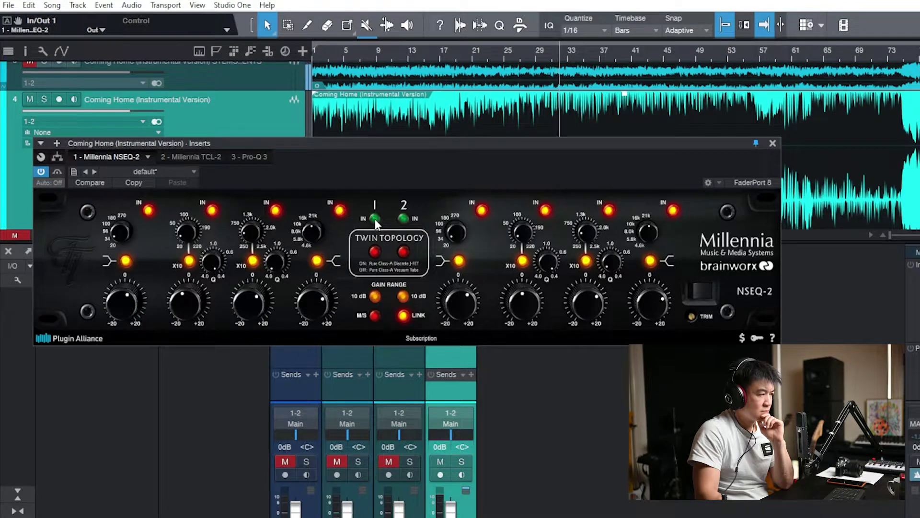
click(375, 218)
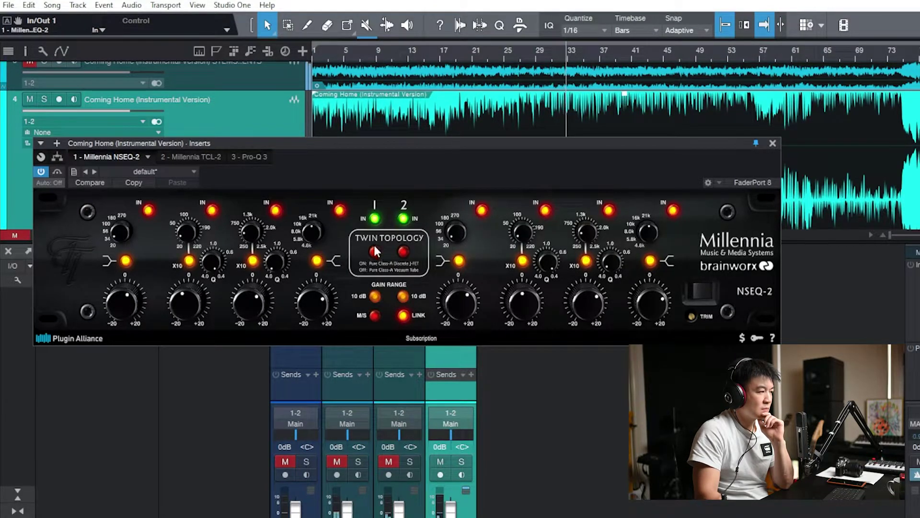
click(375, 220)
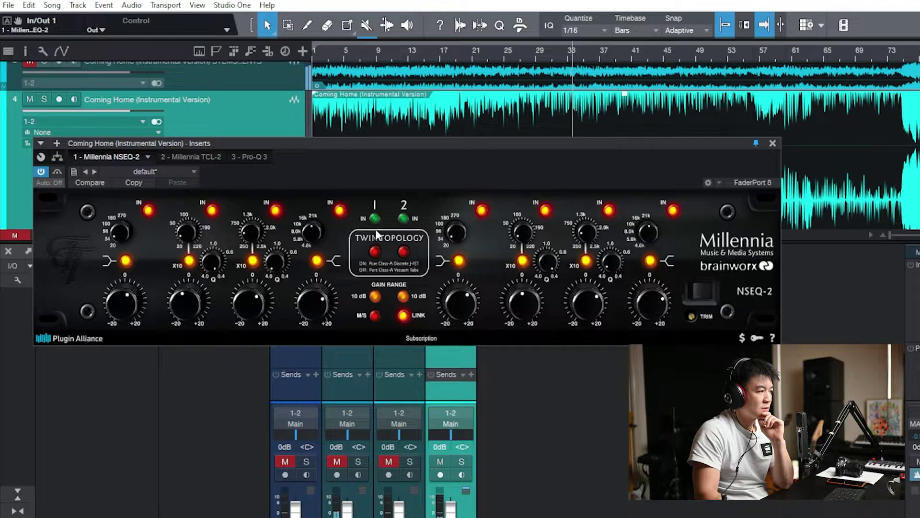
click(374, 220)
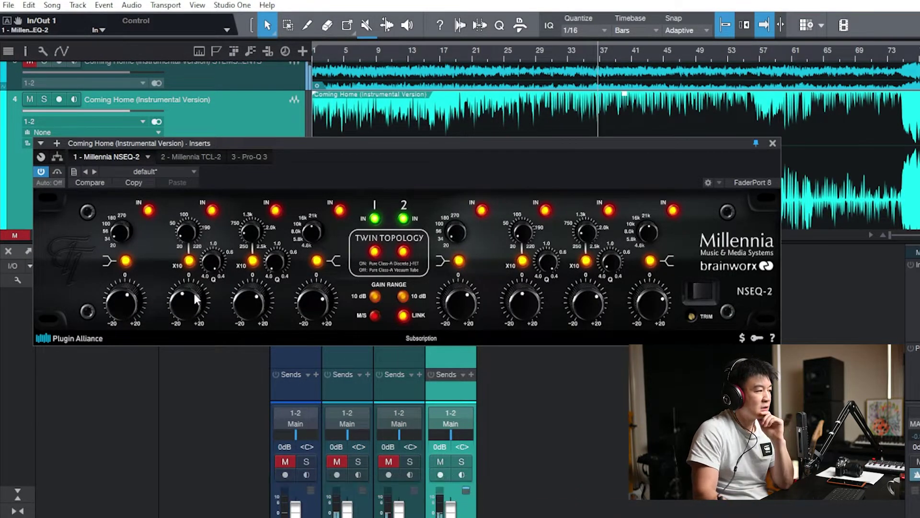
Toggle the 10 dB gain range switches, set the low-mid gain to -6.0, and compare with the equalizer switched out.
click(376, 297)
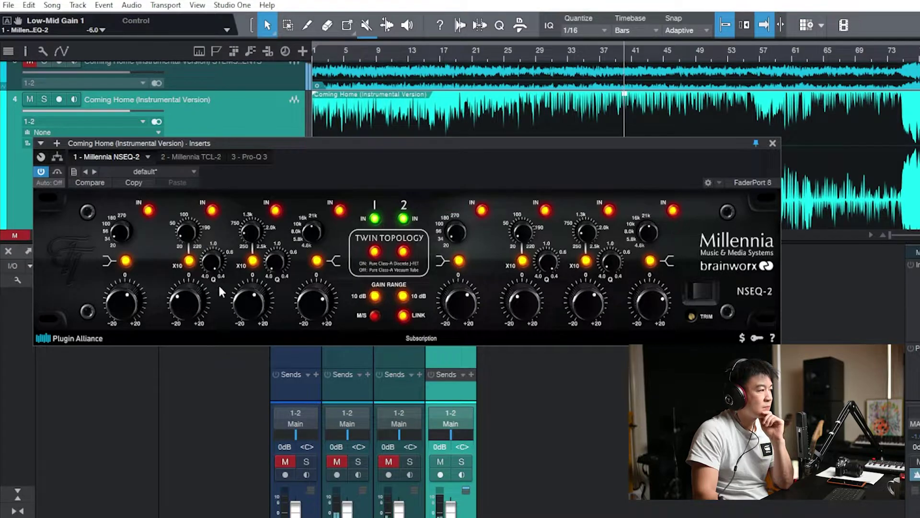
click(373, 219)
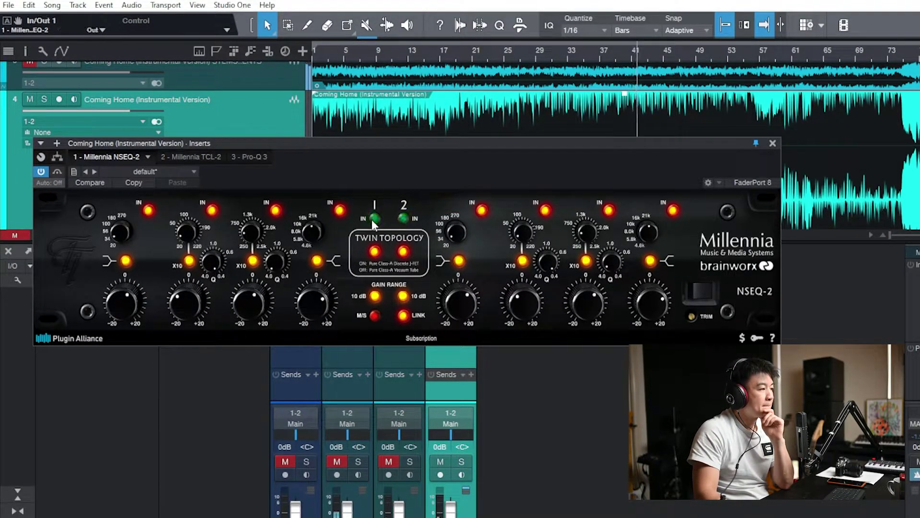
click(372, 220)
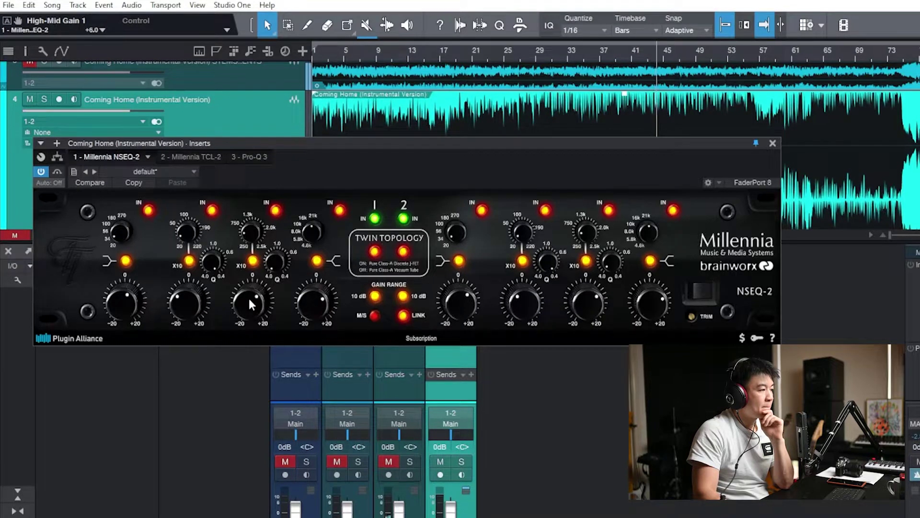
Compare the processed and bypassed sound again by switching the equalizer out and in twice during playback.
click(376, 220)
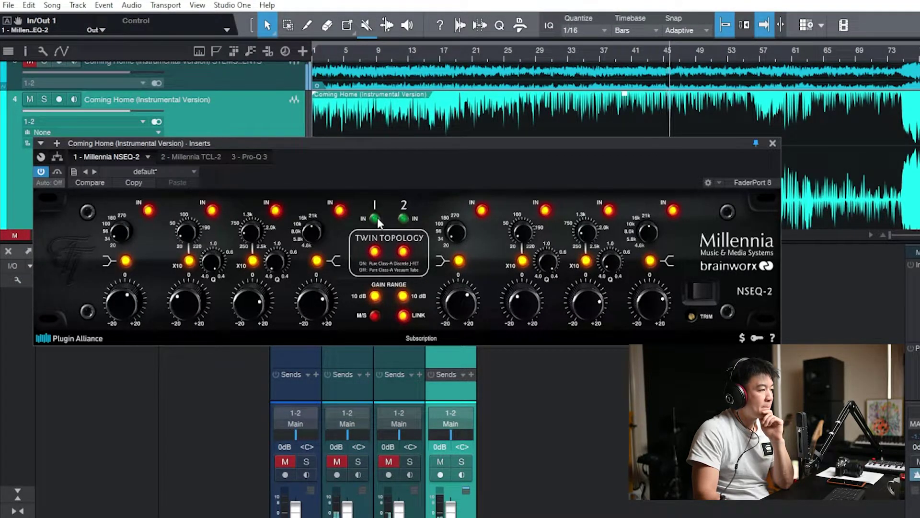
click(375, 219)
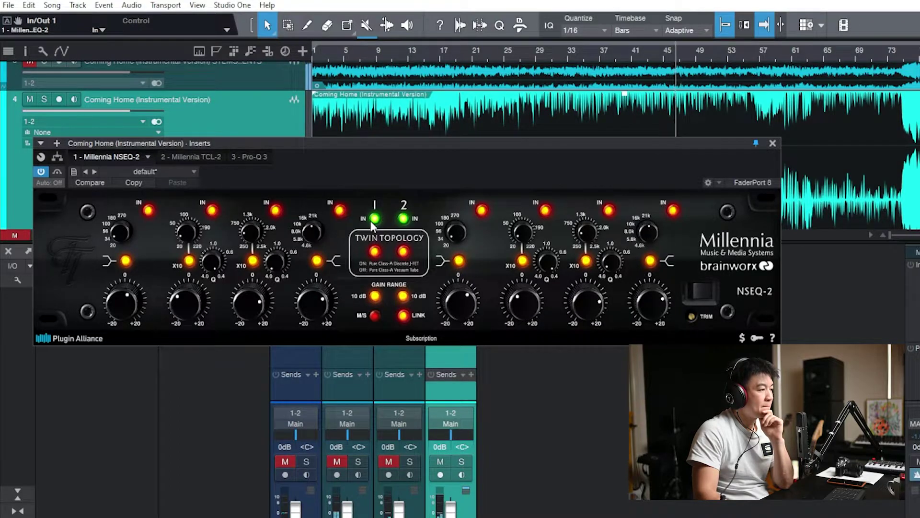
click(374, 220)
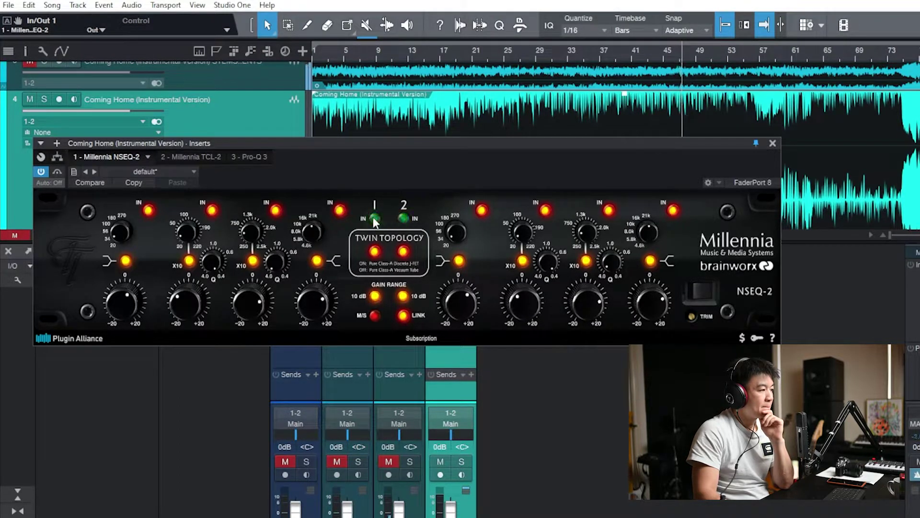
click(375, 219)
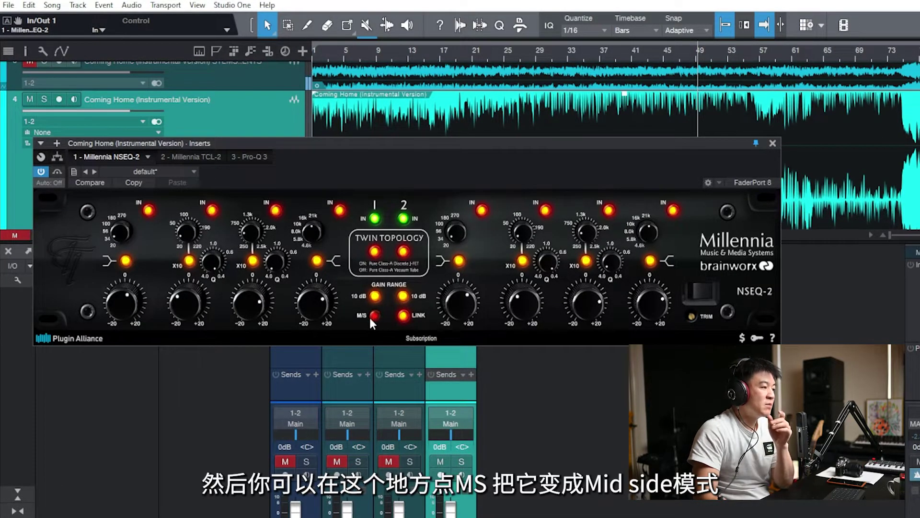
Put the equalizer in M/S mode with the channel link off, and move playback to around bar 20.
click(402, 314)
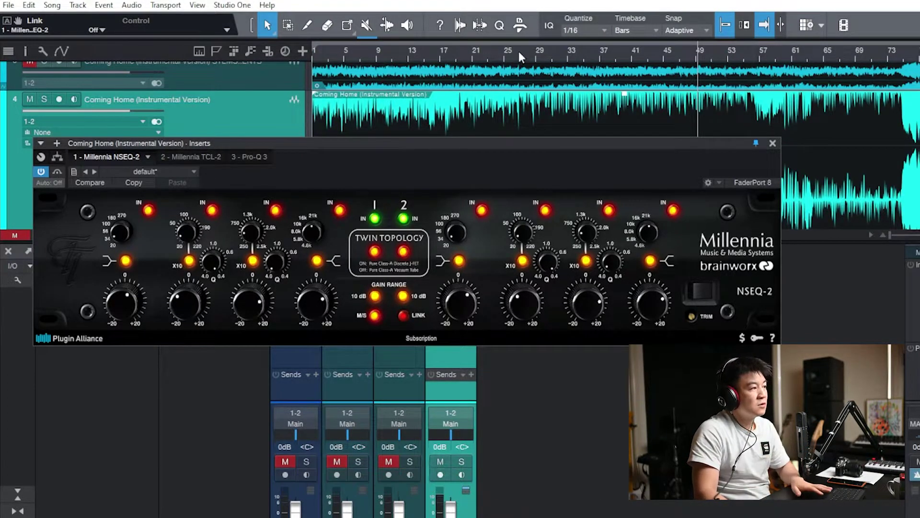
click(467, 58)
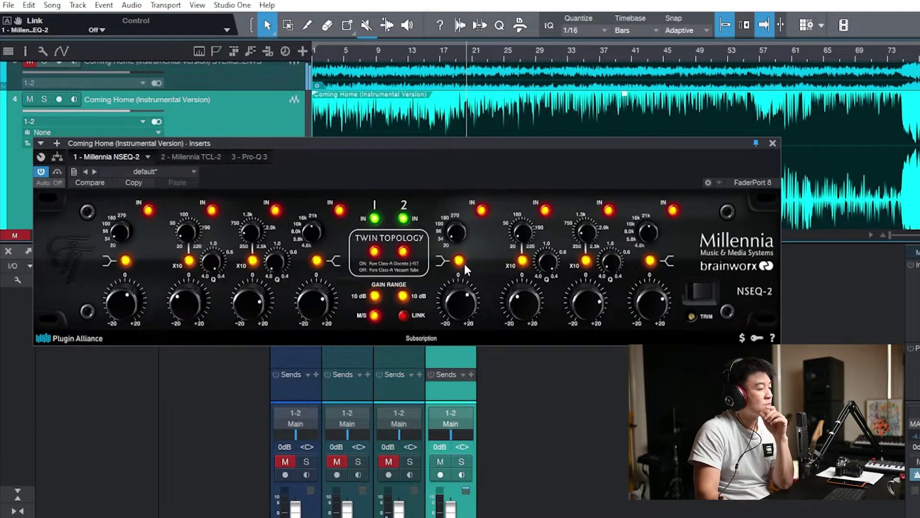
Use Tube topology on channel 1 and J-FET on channel 2, and set channel 2's low gain to -10.0.
click(404, 251)
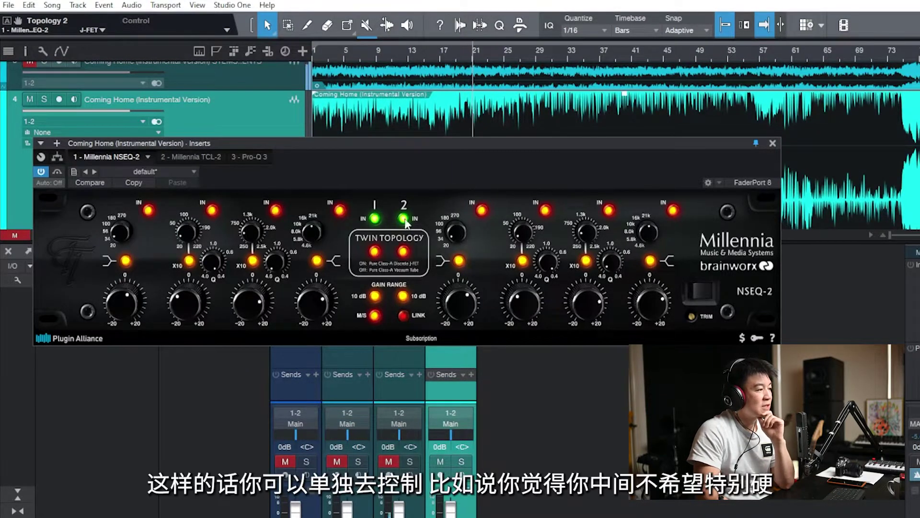
click(376, 251)
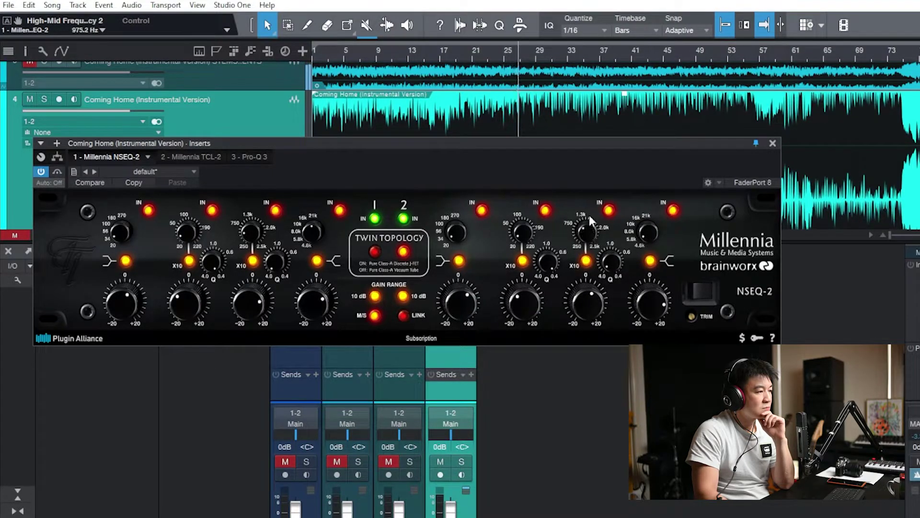
drag(465, 307, 469, 286)
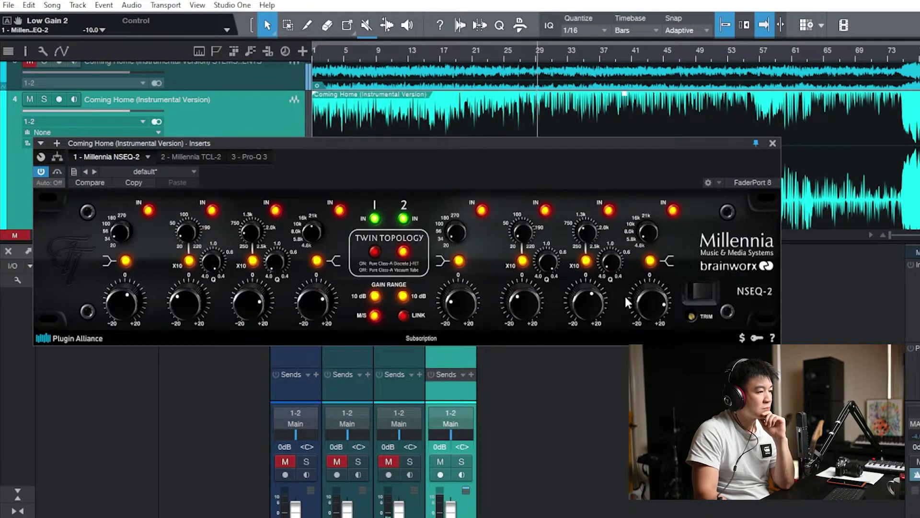
Compare the mid/side equalized sound with the unprocessed track by powering the equalizer off and on twice during playback.
click(700, 293)
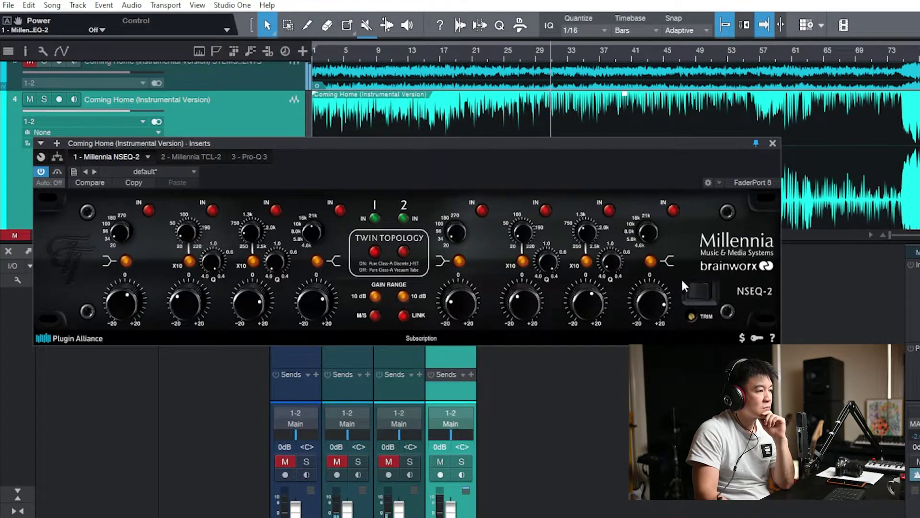
click(698, 291)
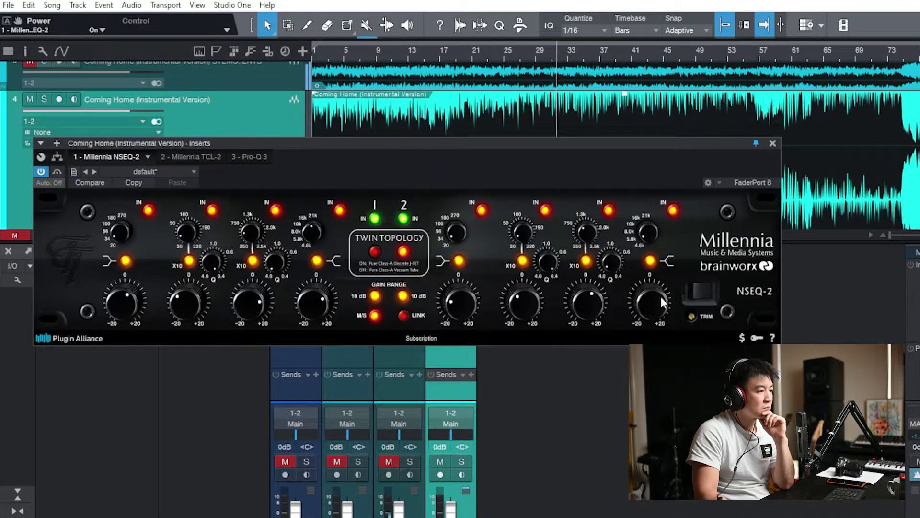
click(694, 291)
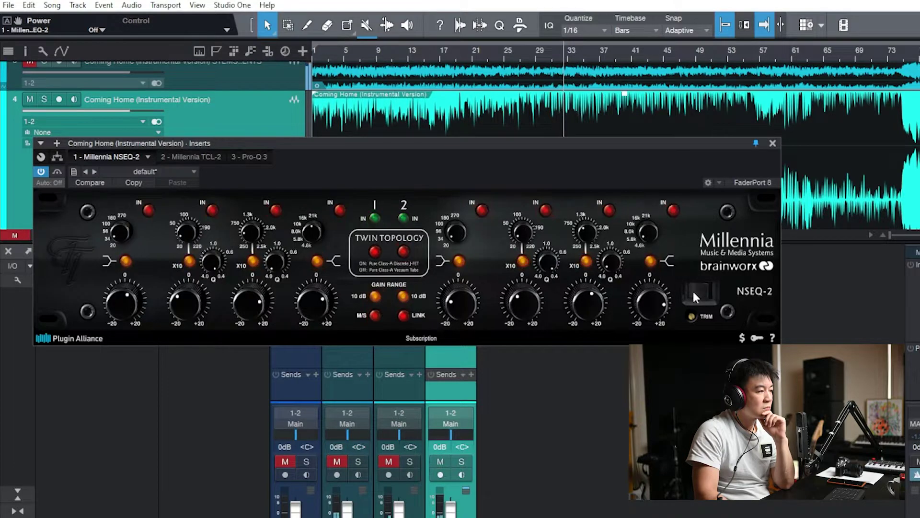
click(701, 293)
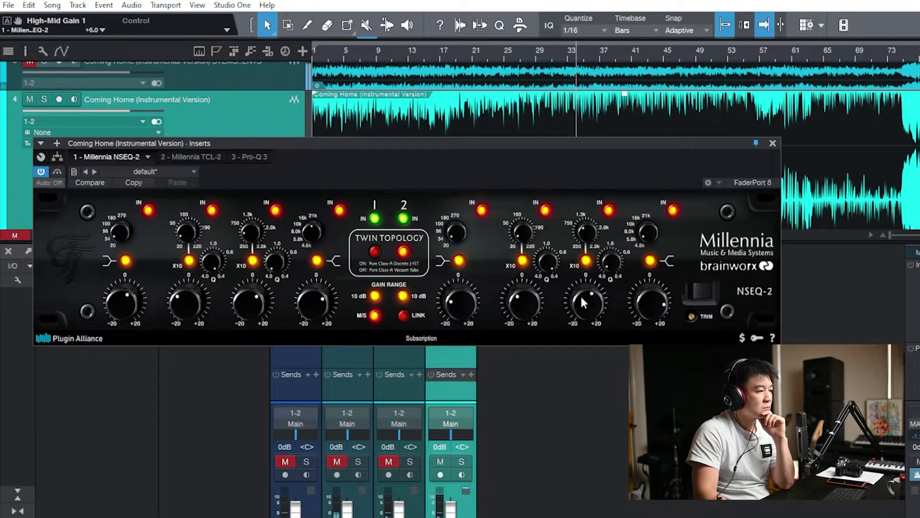
Raise channel 2's high-mid gain to +20.0 and compare the sound with the equalizer powered off and with channel 2 switched out.
drag(598, 289, 602, 278)
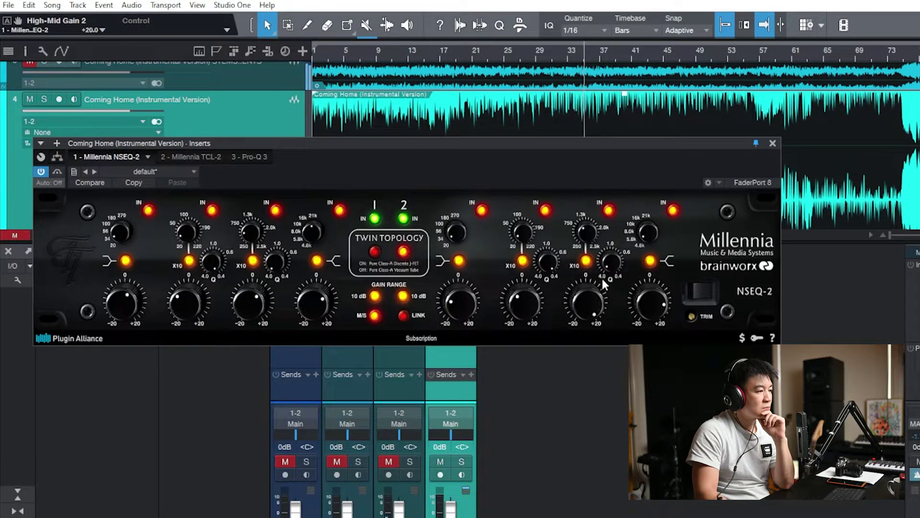
click(695, 293)
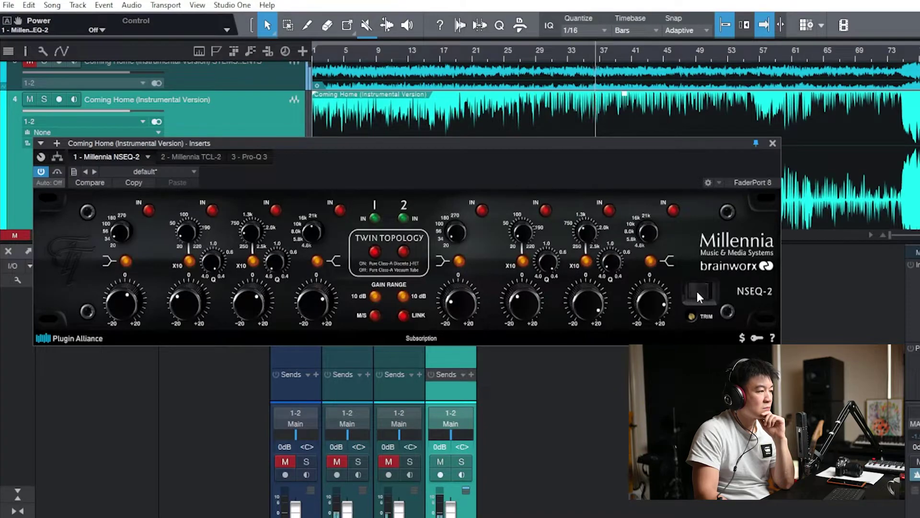
click(702, 291)
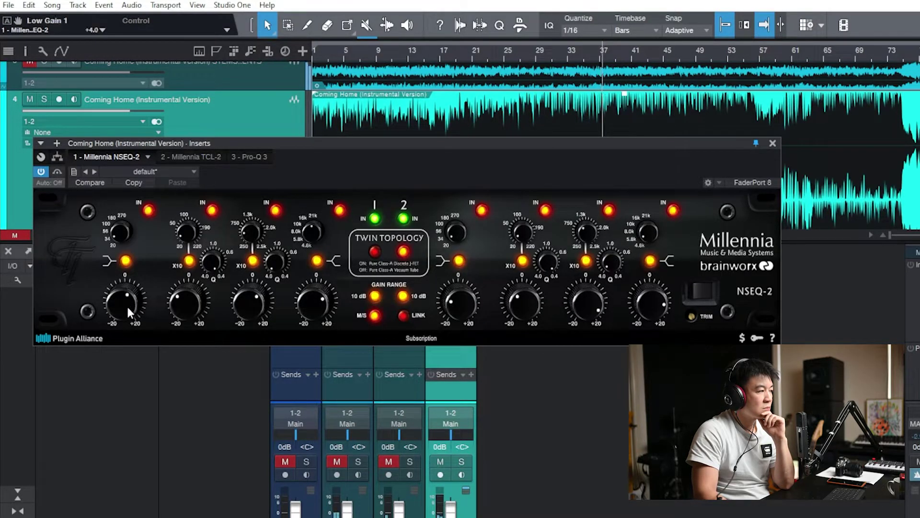
click(698, 293)
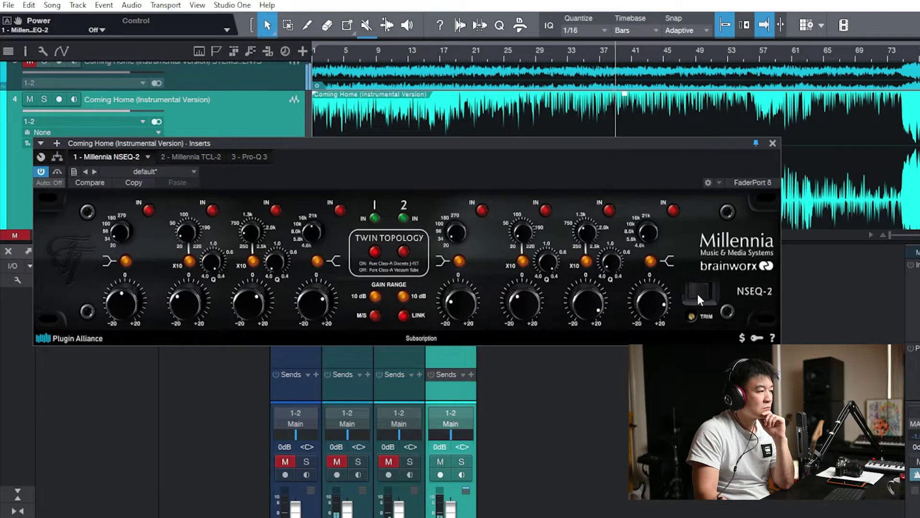
click(702, 295)
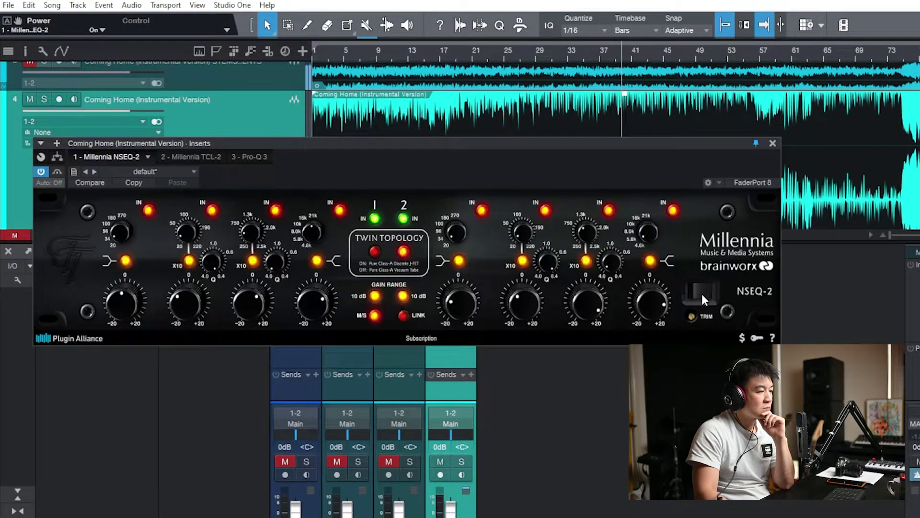
click(405, 218)
click(405, 219)
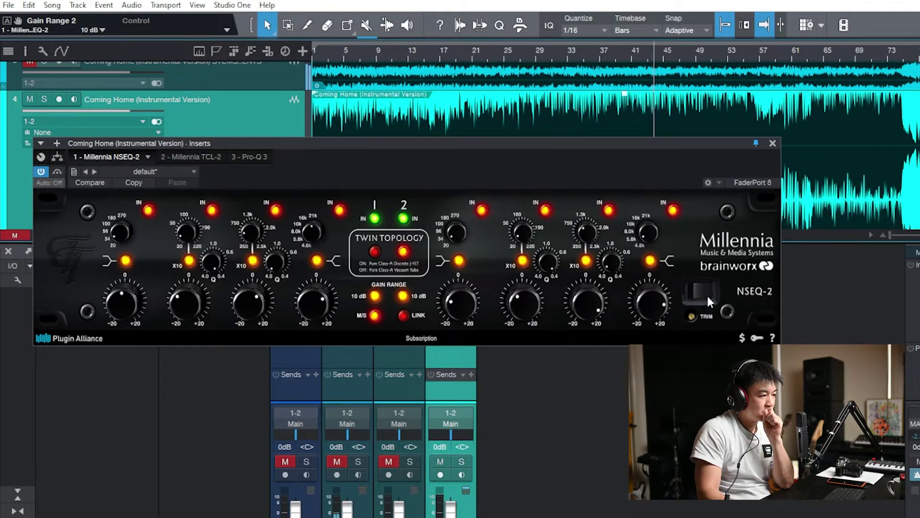
Set channel 2's high-mid gain to -6.0 and compare the result with the equalizer powered off and on.
drag(589, 327, 594, 364)
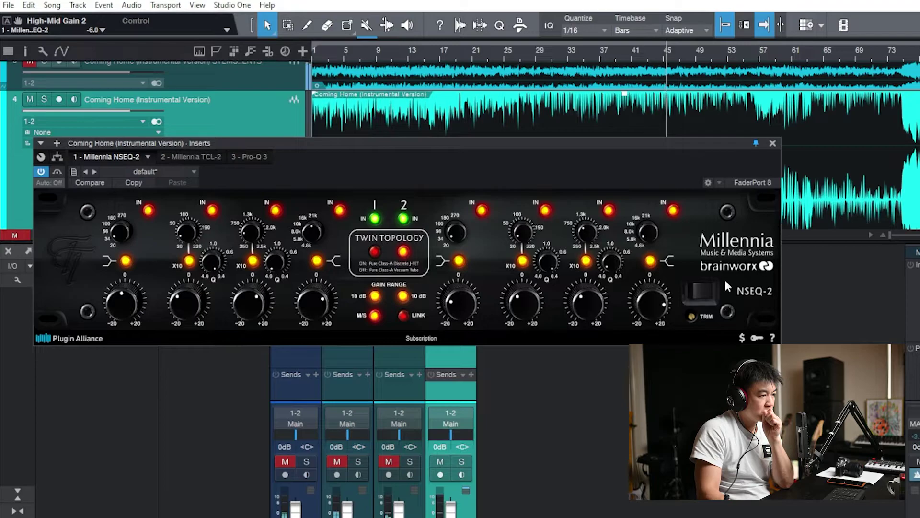
click(699, 291)
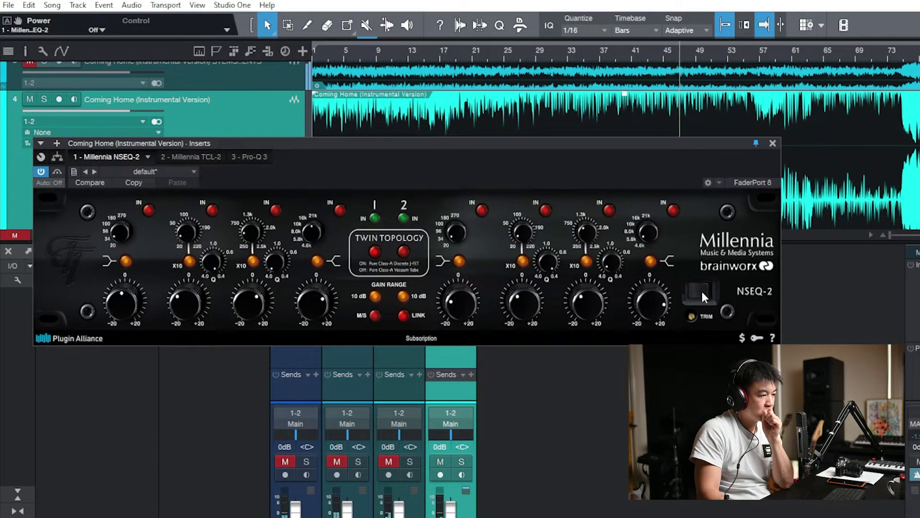
click(704, 291)
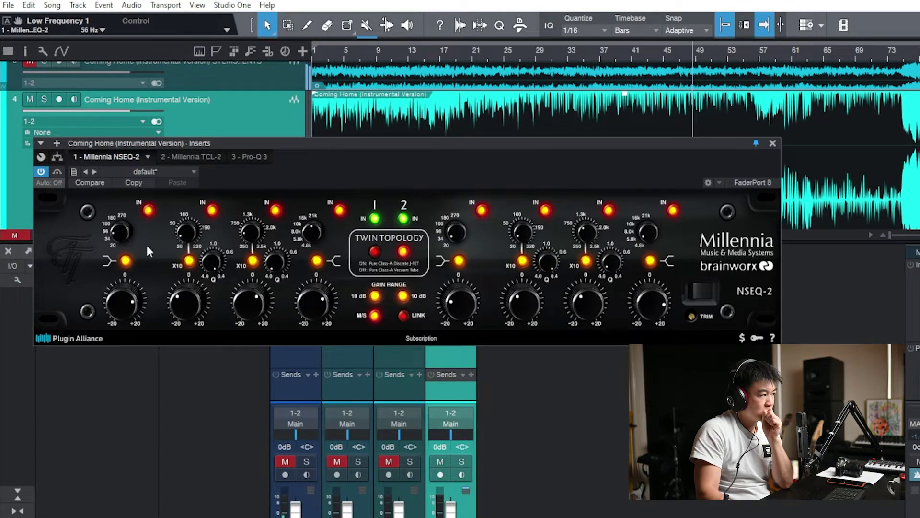
Set channel 1's low gain to +12.0 while comparing against the bypassed sound, and switch channel 1 to J-FET topology.
click(694, 289)
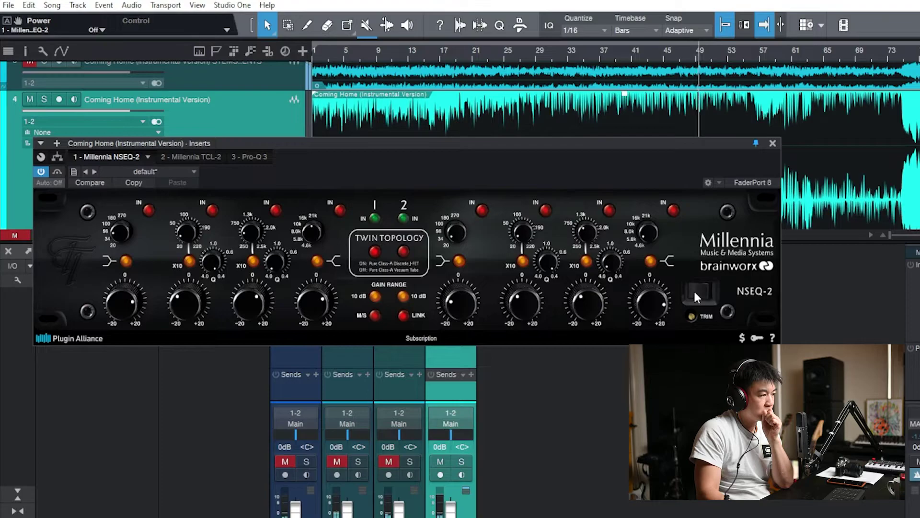
click(700, 292)
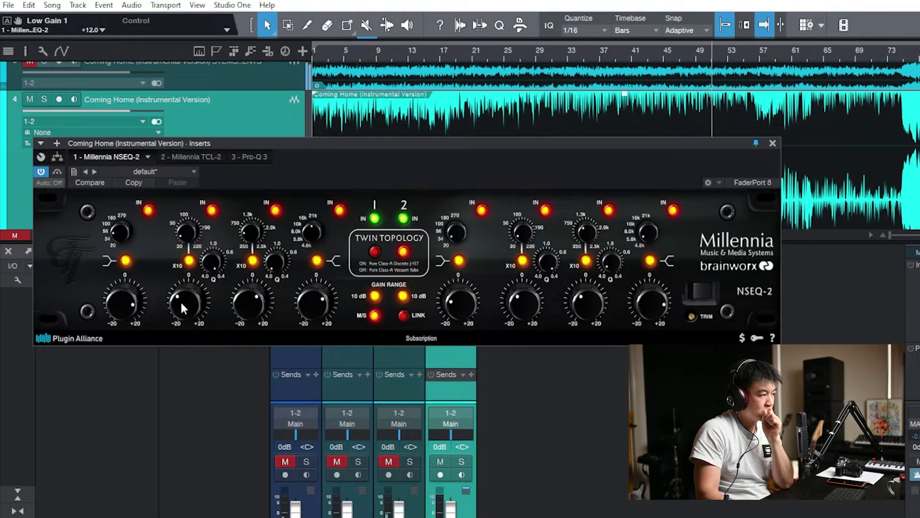
click(698, 293)
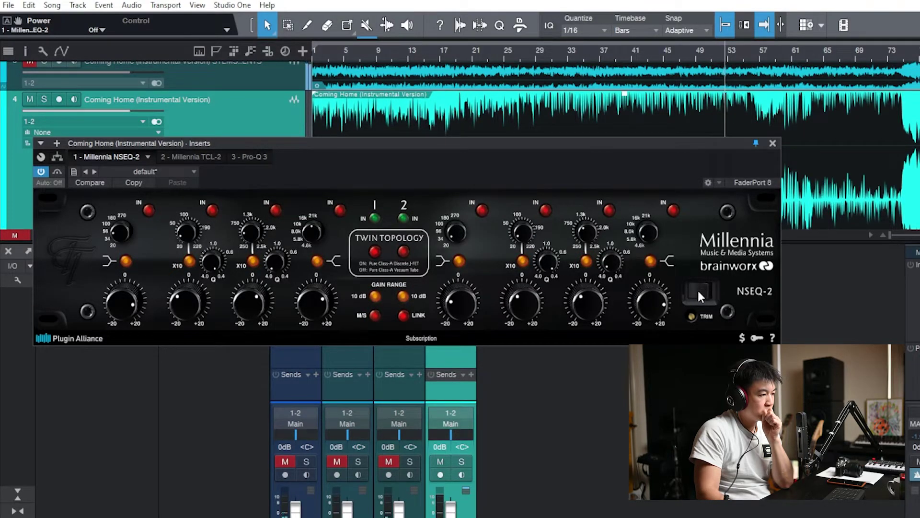
click(700, 290)
click(374, 252)
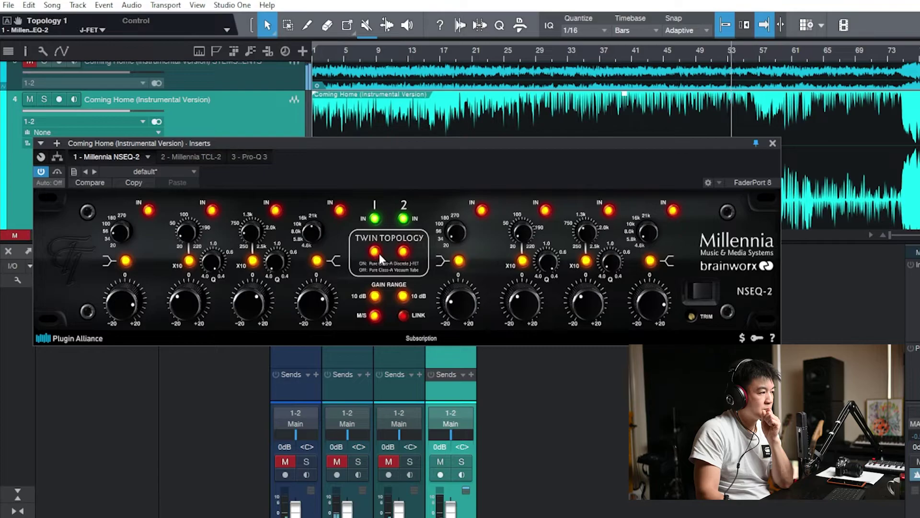